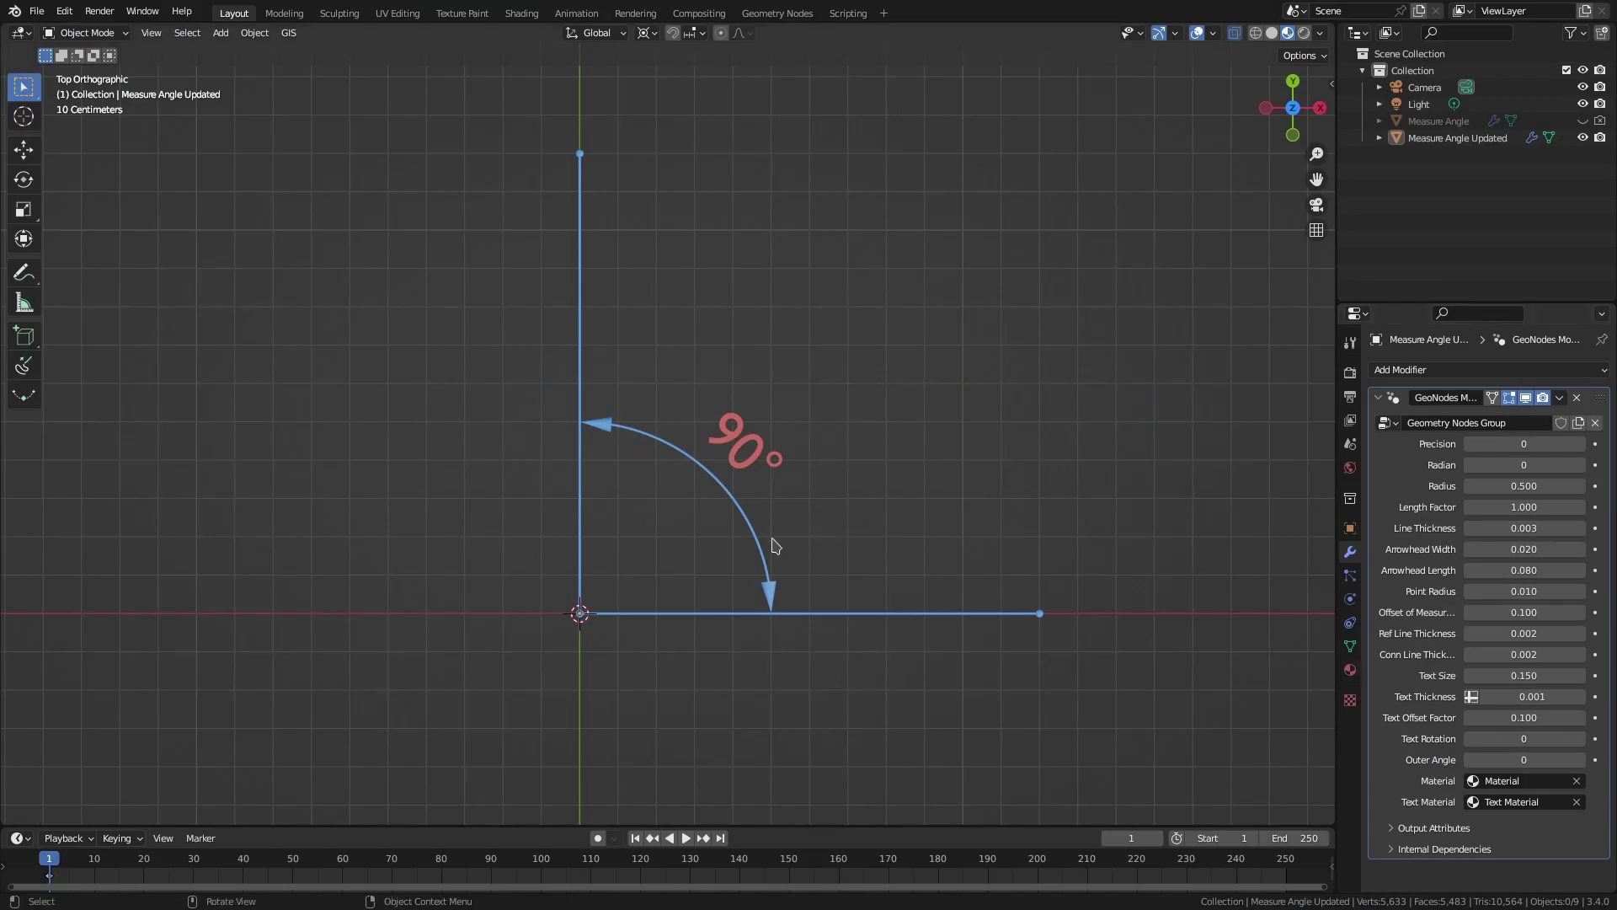
- Try moving the upper endpoint, the corner vertex and the other endpoint of the angle object in Edit Mode
key(Tab)
key(a)
click(579, 154)
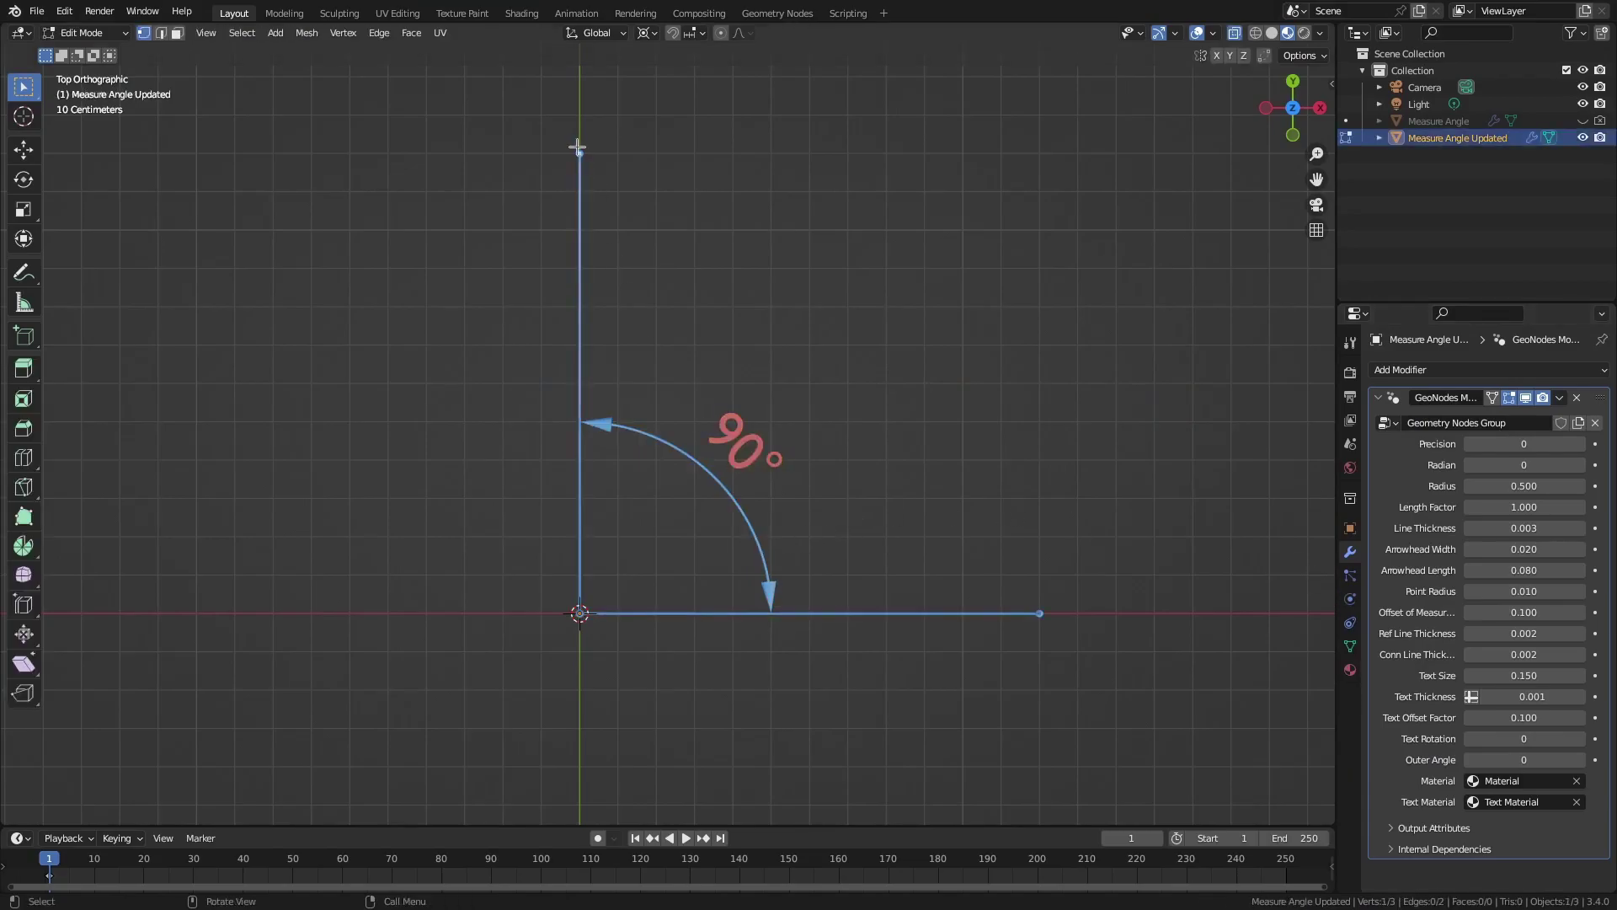
key(g)
click(427, 162)
middle_drag(427, 162, 686, 506)
key(g)
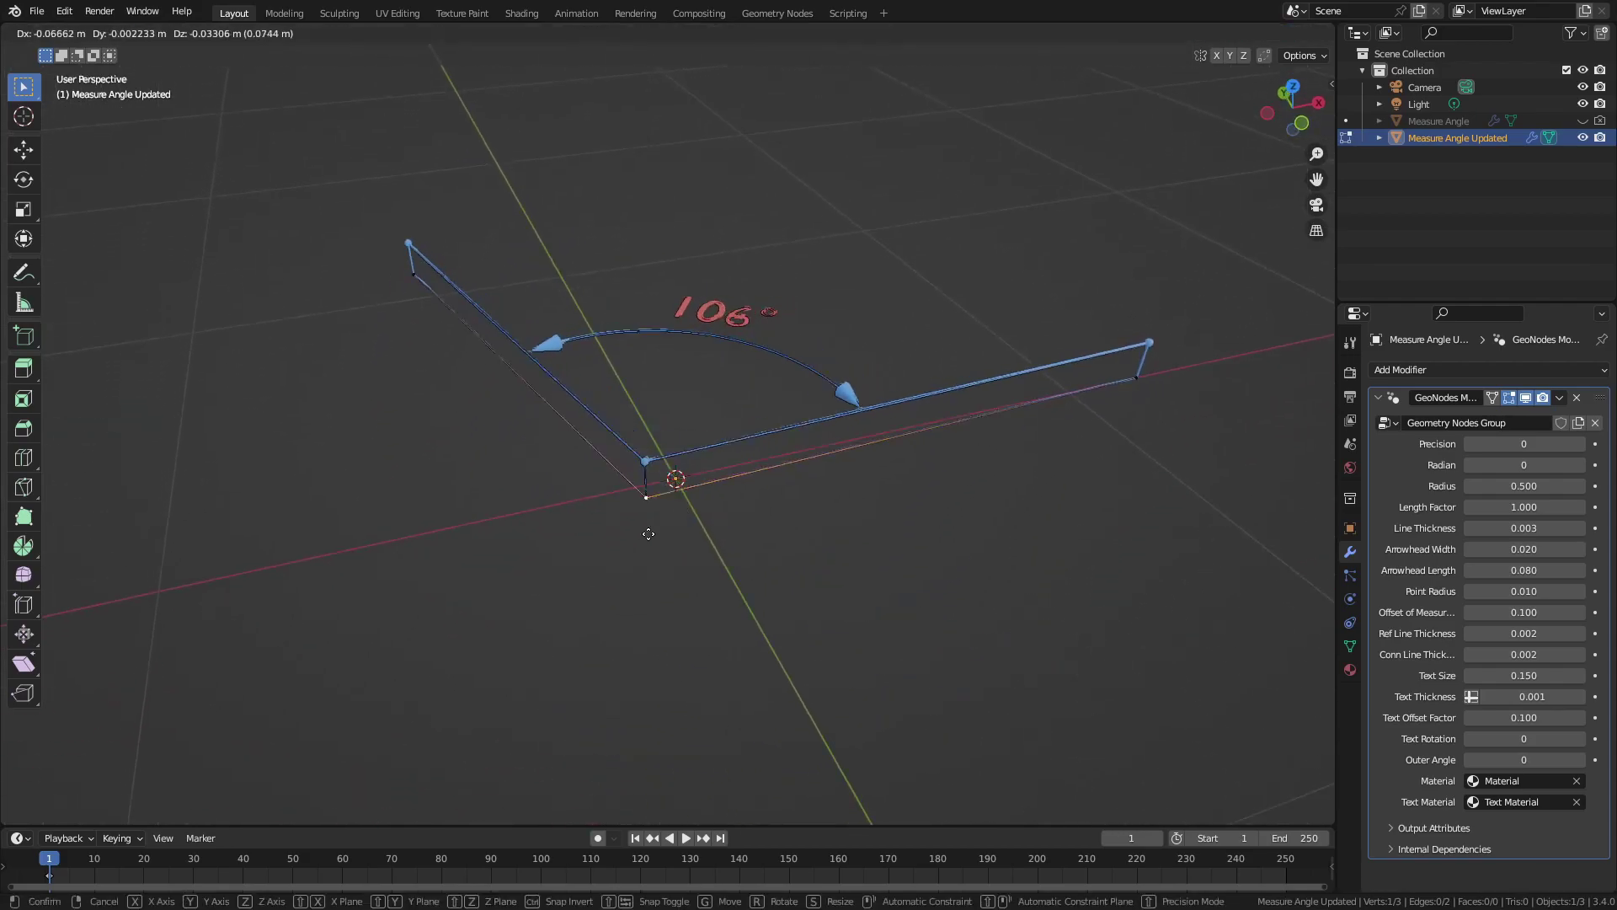
click(777, 580)
key(g)
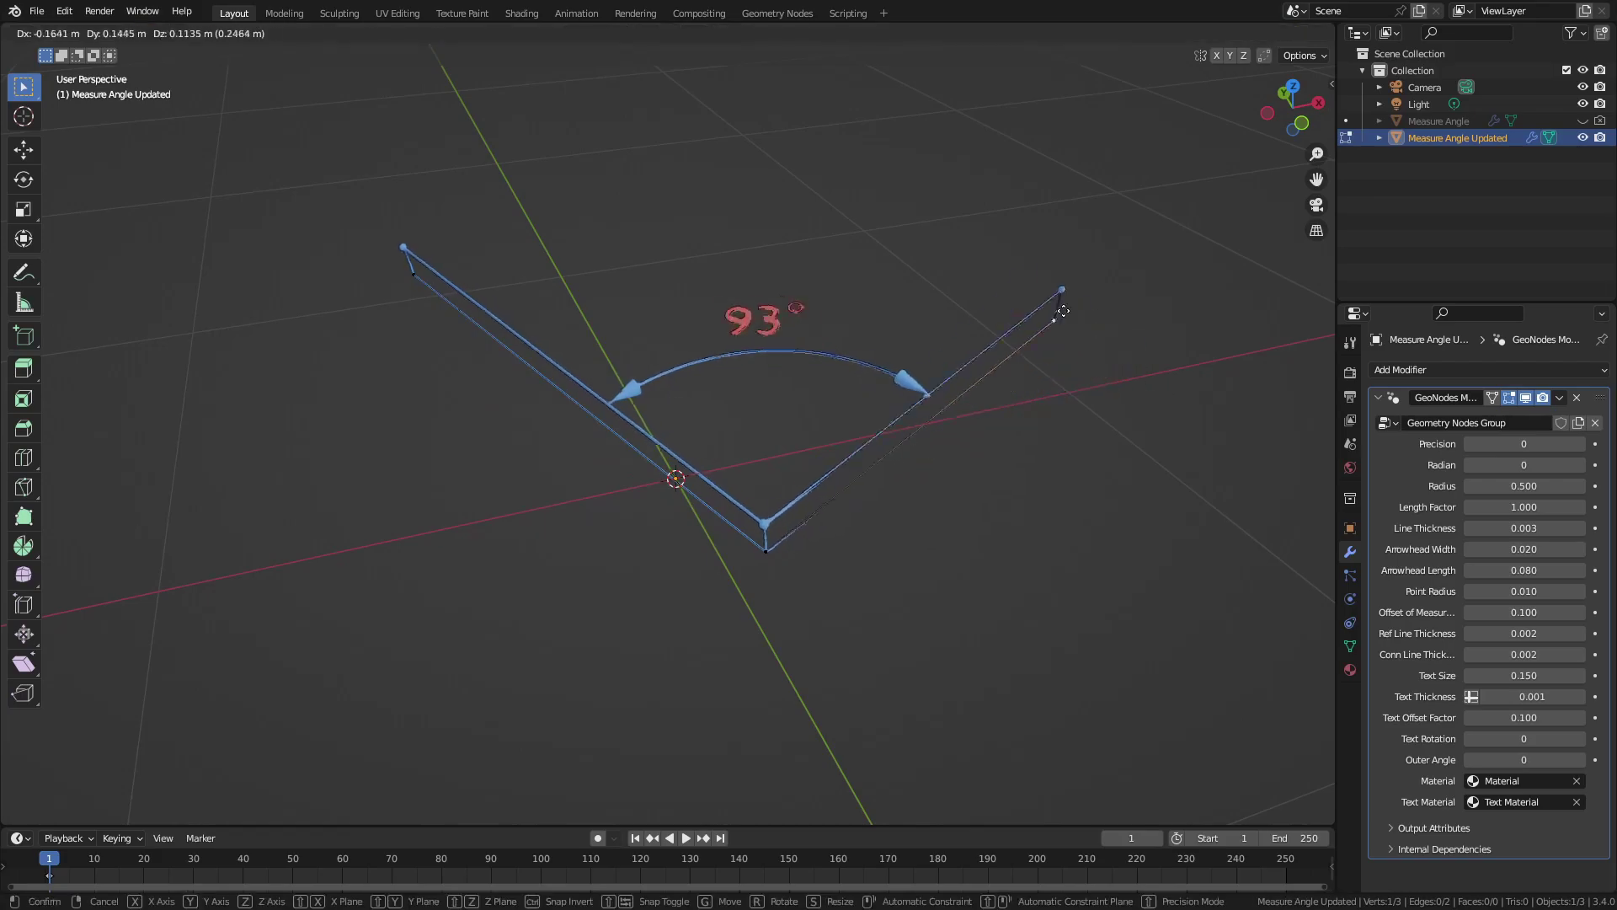
click(1114, 437)
- Undo the vertex moves of the angle object and return to Object Mode in top view
key(KP_7)
scroll(1111, 438, down, 2)
key(ctrl+z)
key(ctrl+z)
key(ctrl+z)
key(ctrl+z)
key(ctrl+z)
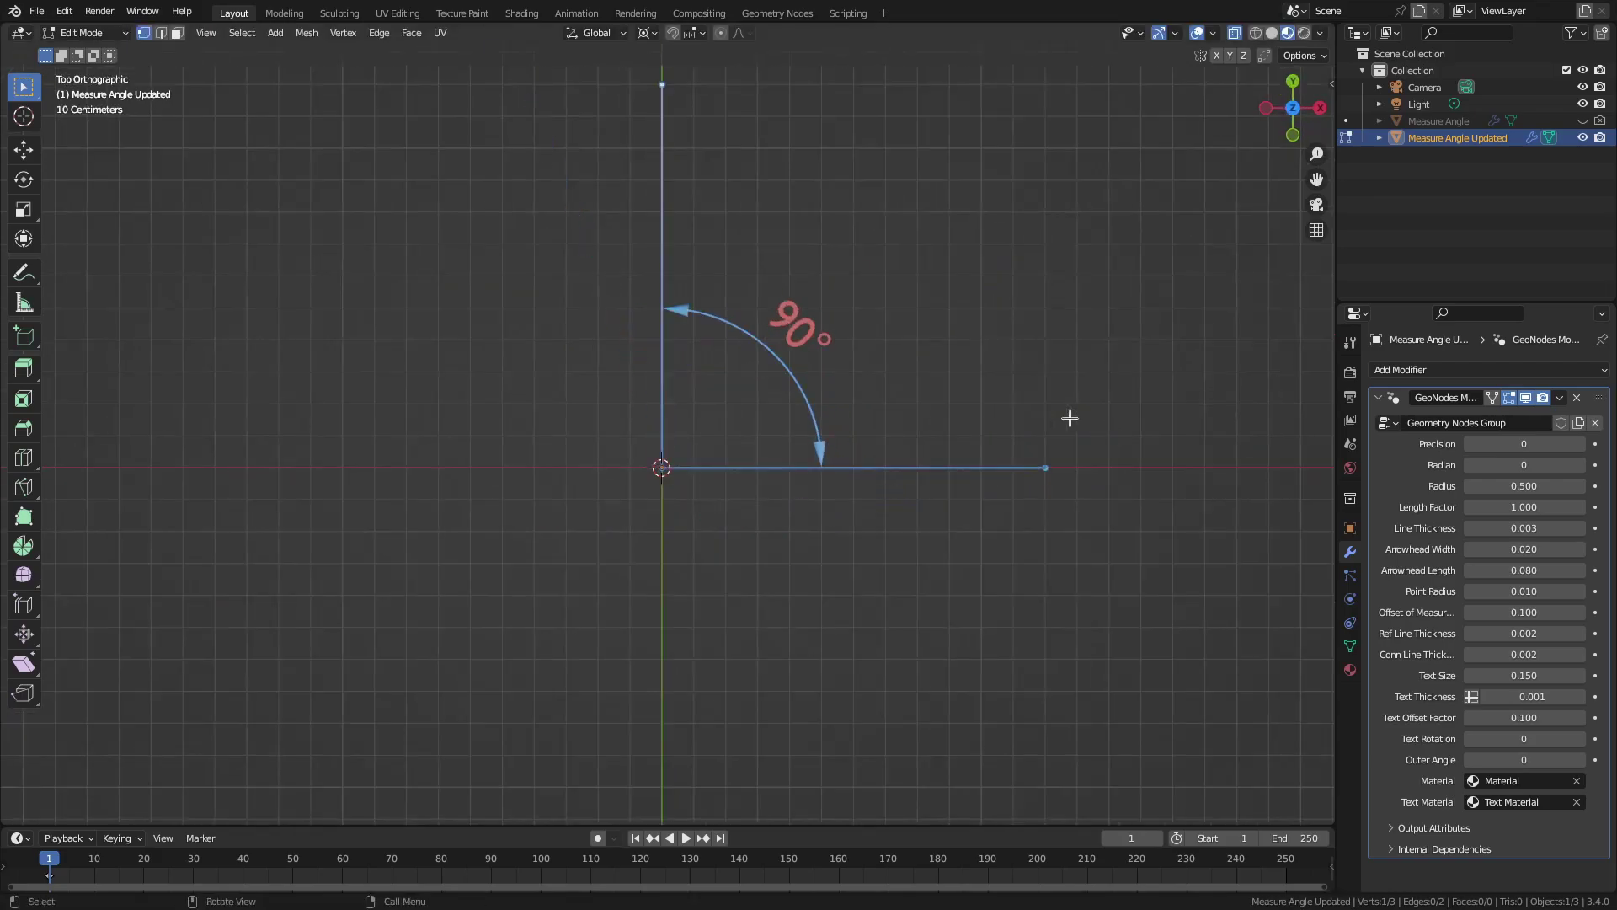
shift+middle_drag(1112, 438, 1064, 521)
key(Tab)
click(975, 506)
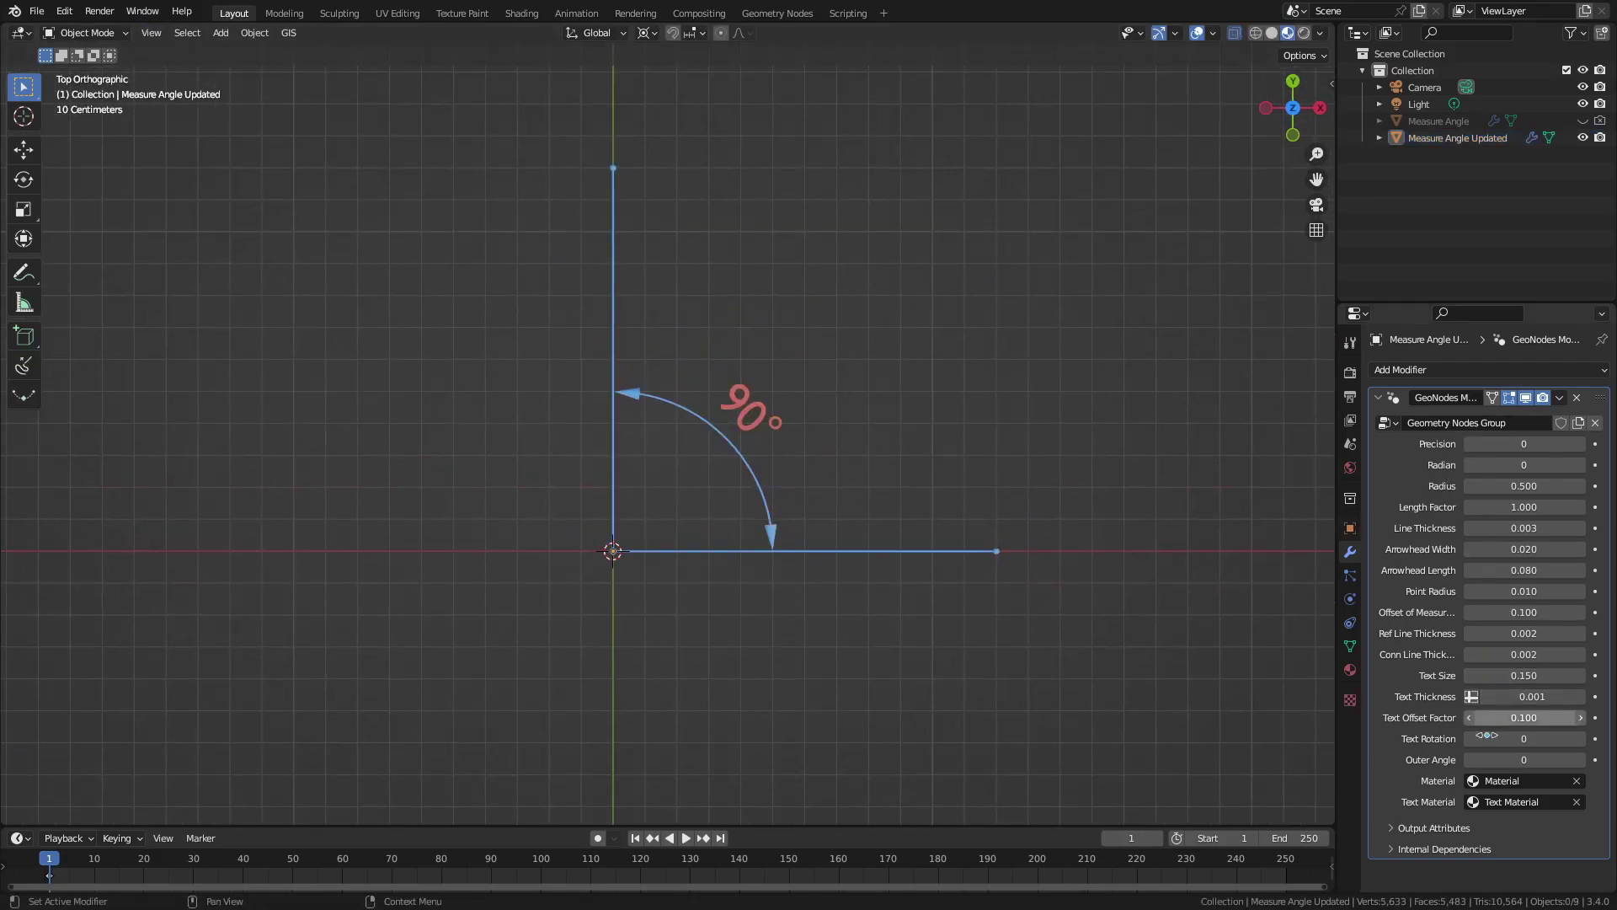
- Set the angle's Precision to 2, and try Radian at 1 before resetting it to 0
click(1581, 444)
click(1582, 444)
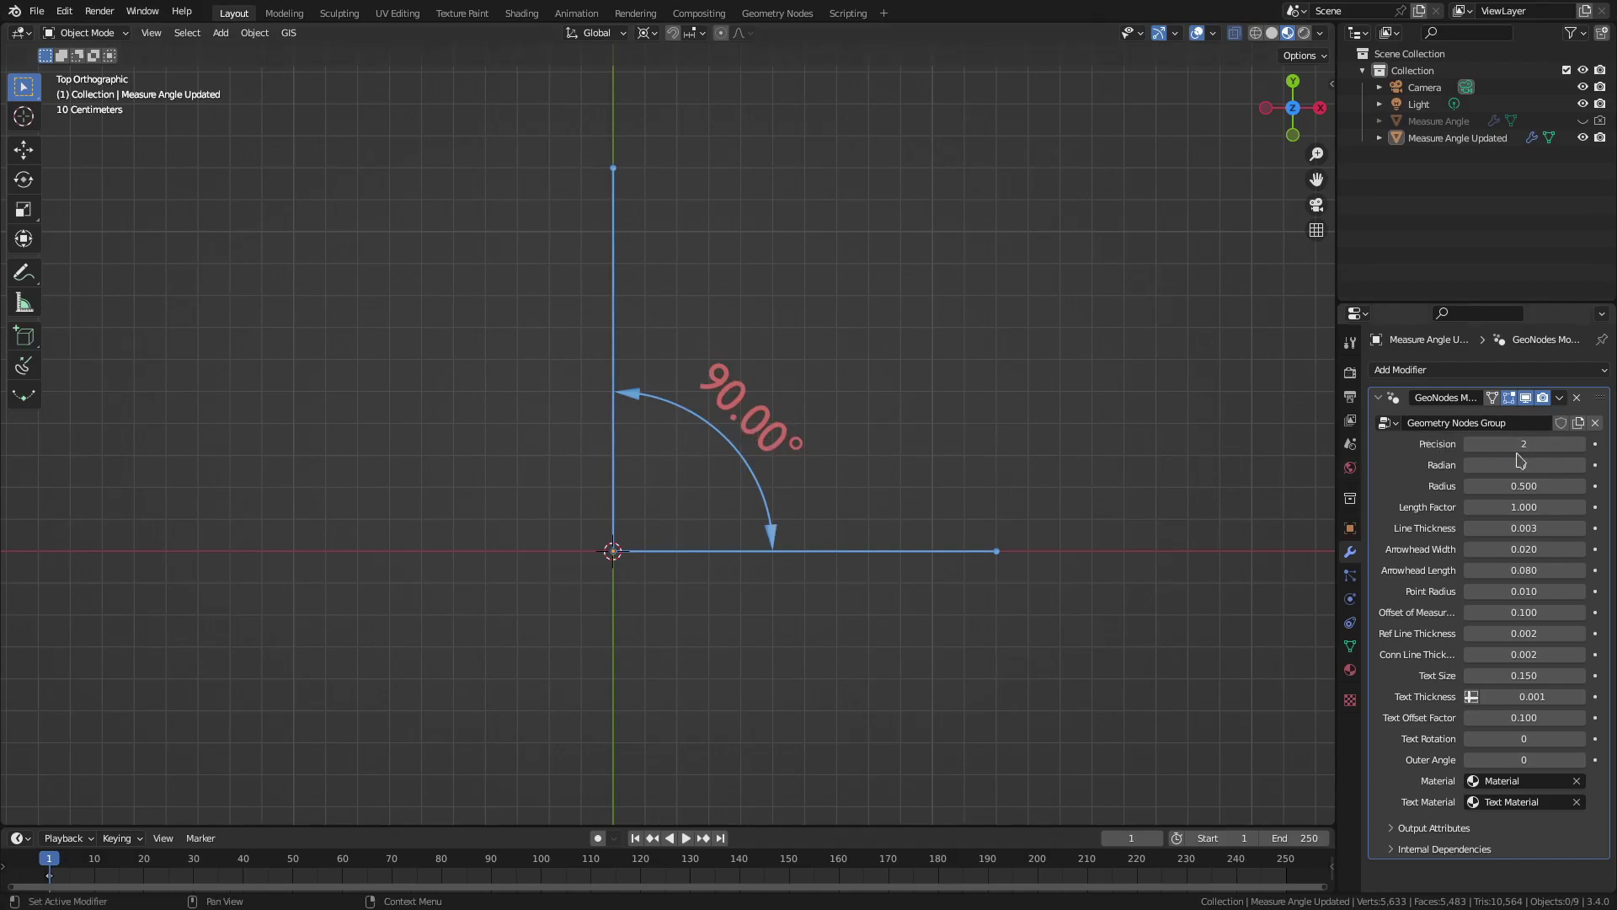
click(1579, 465)
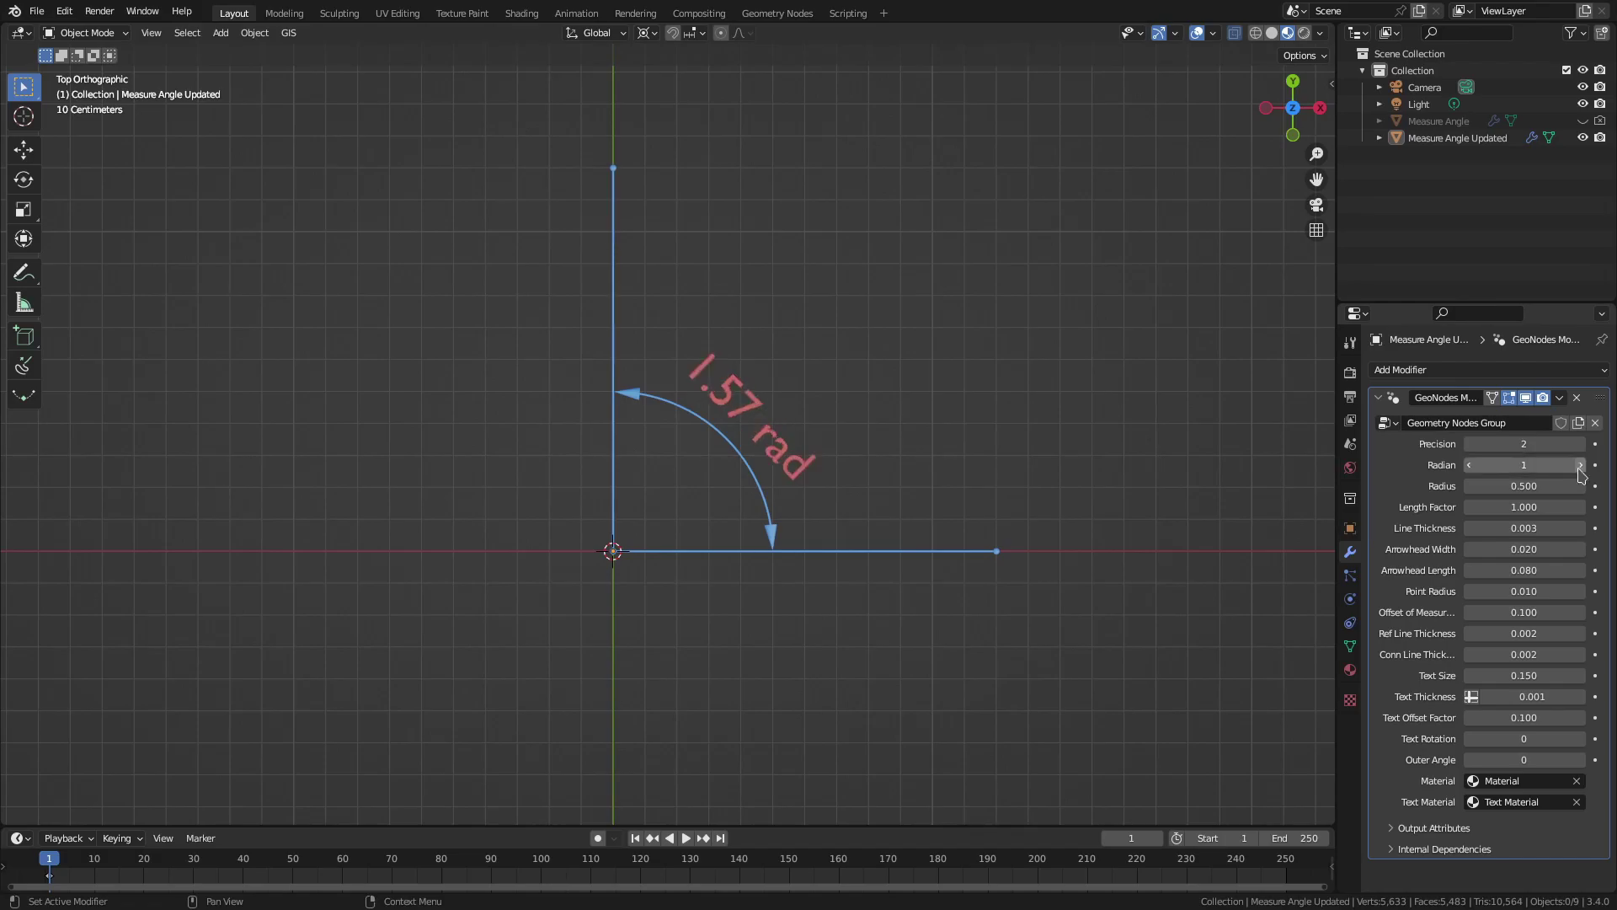
click(1471, 466)
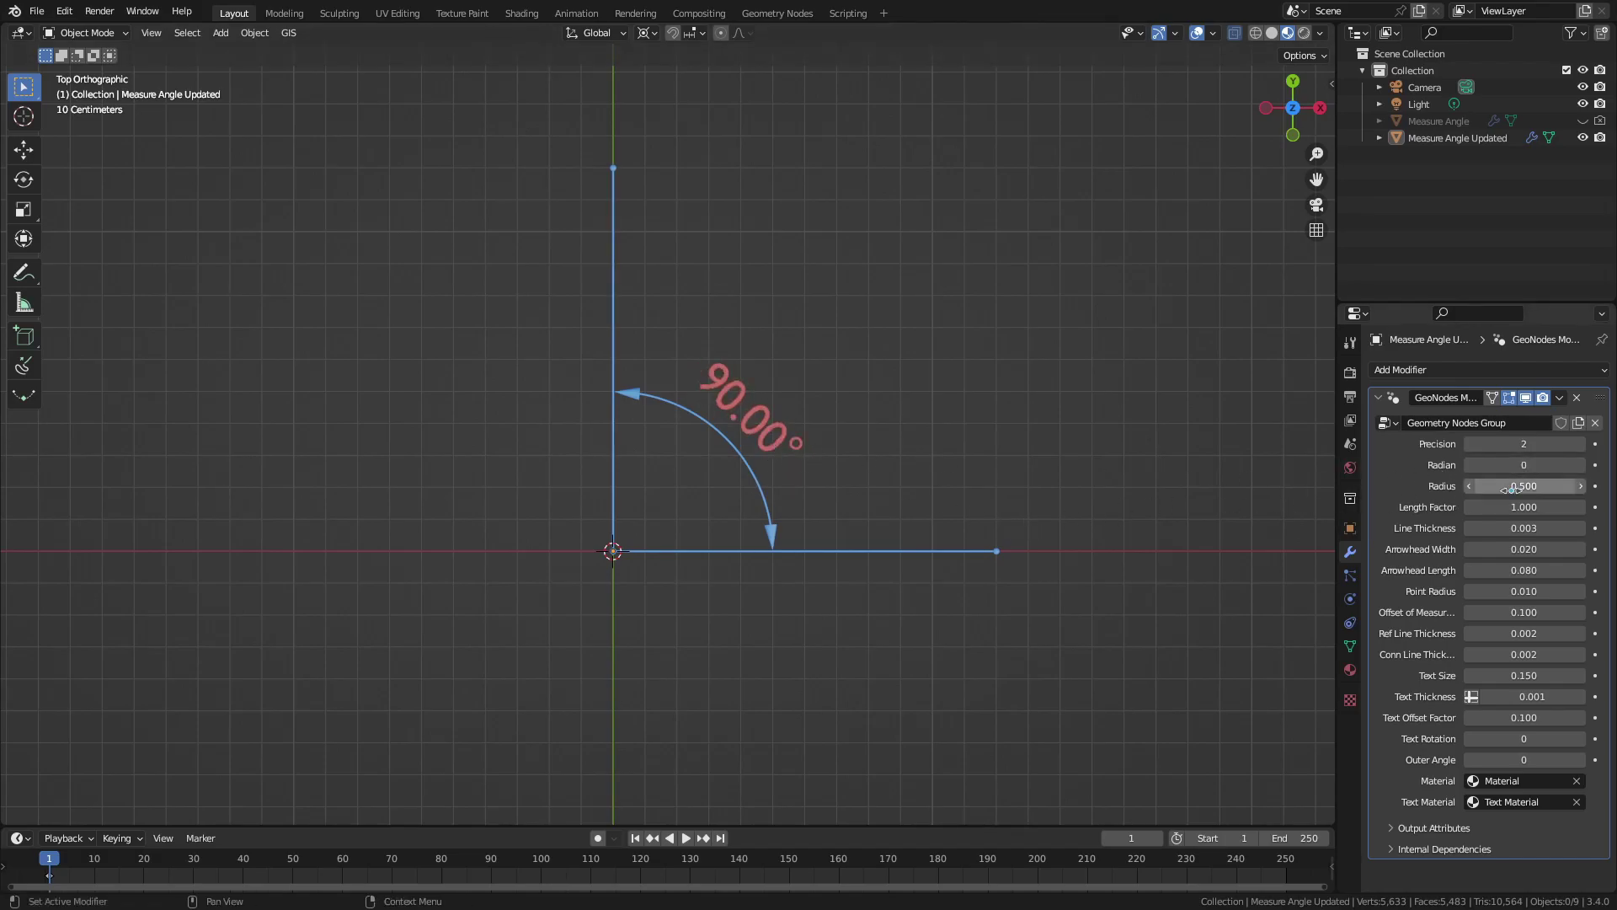
- Set the angle arc's Radius to 0.550 and try another Length Factor before resetting it to 1
drag(1512, 488, 1516, 489)
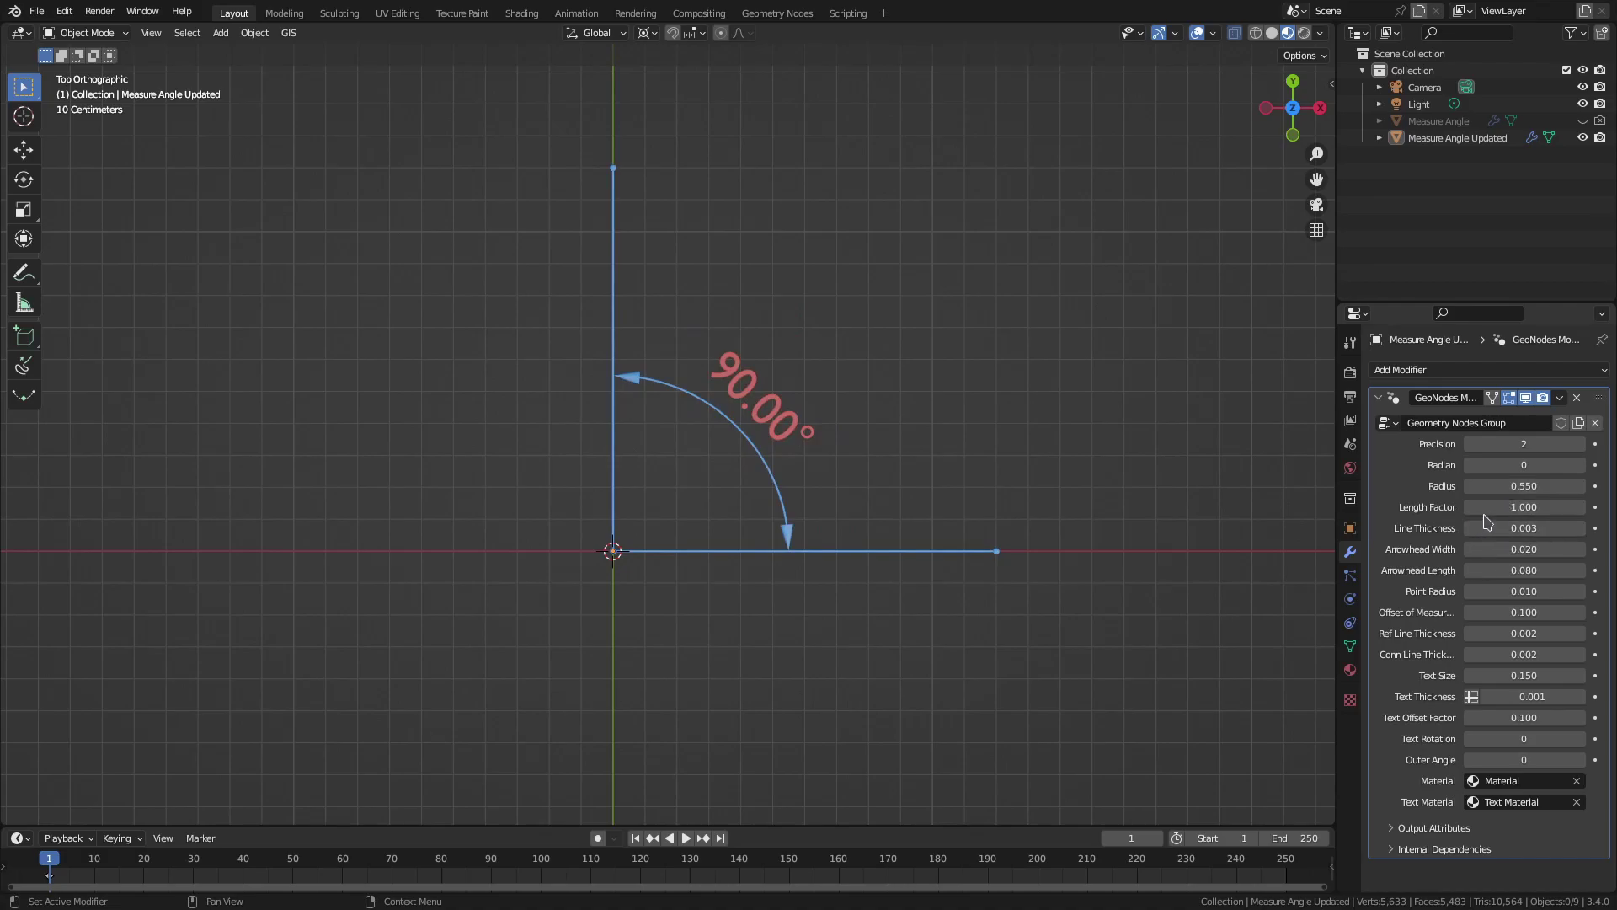
mouse_move(1487, 511)
mouse_down()
mouse_move(1544, 512)
mouse_move(1406, 512)
mouse_move(1491, 511)
mouse_up()
click(1497, 509)
text(1)
key(Return)
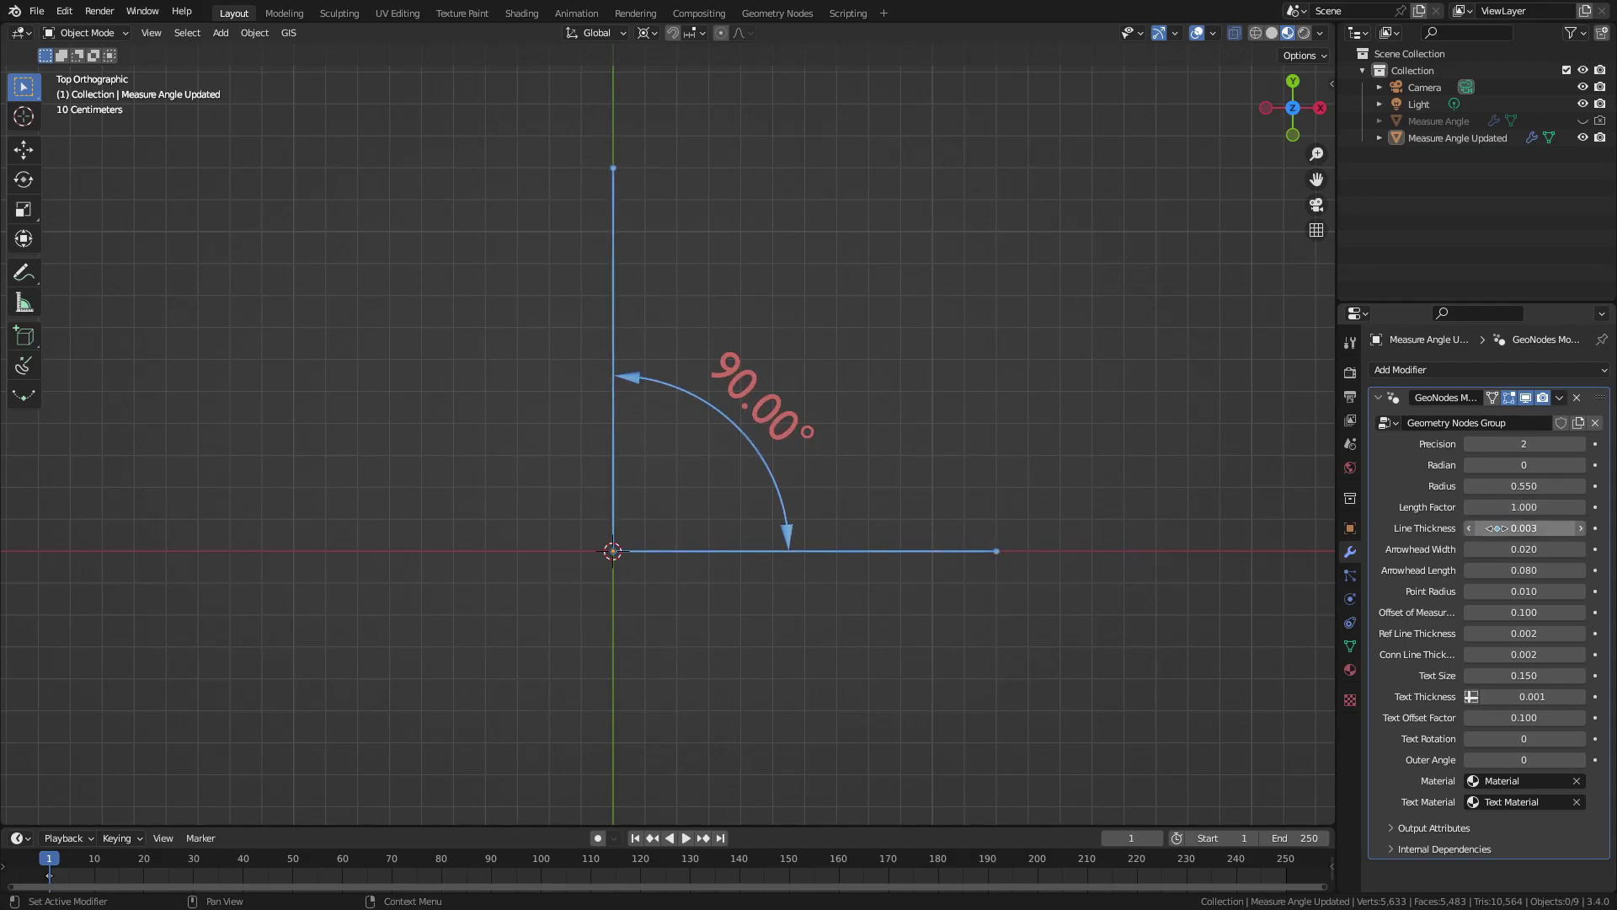
- Try a different Line Thickness for the angle object and set it back to 0.003
mouse_move(1497, 529)
mouse_down()
mouse_move(1542, 528)
mouse_move(1512, 528)
mouse_up()
click(1506, 528)
text(0.003)
key(Return)
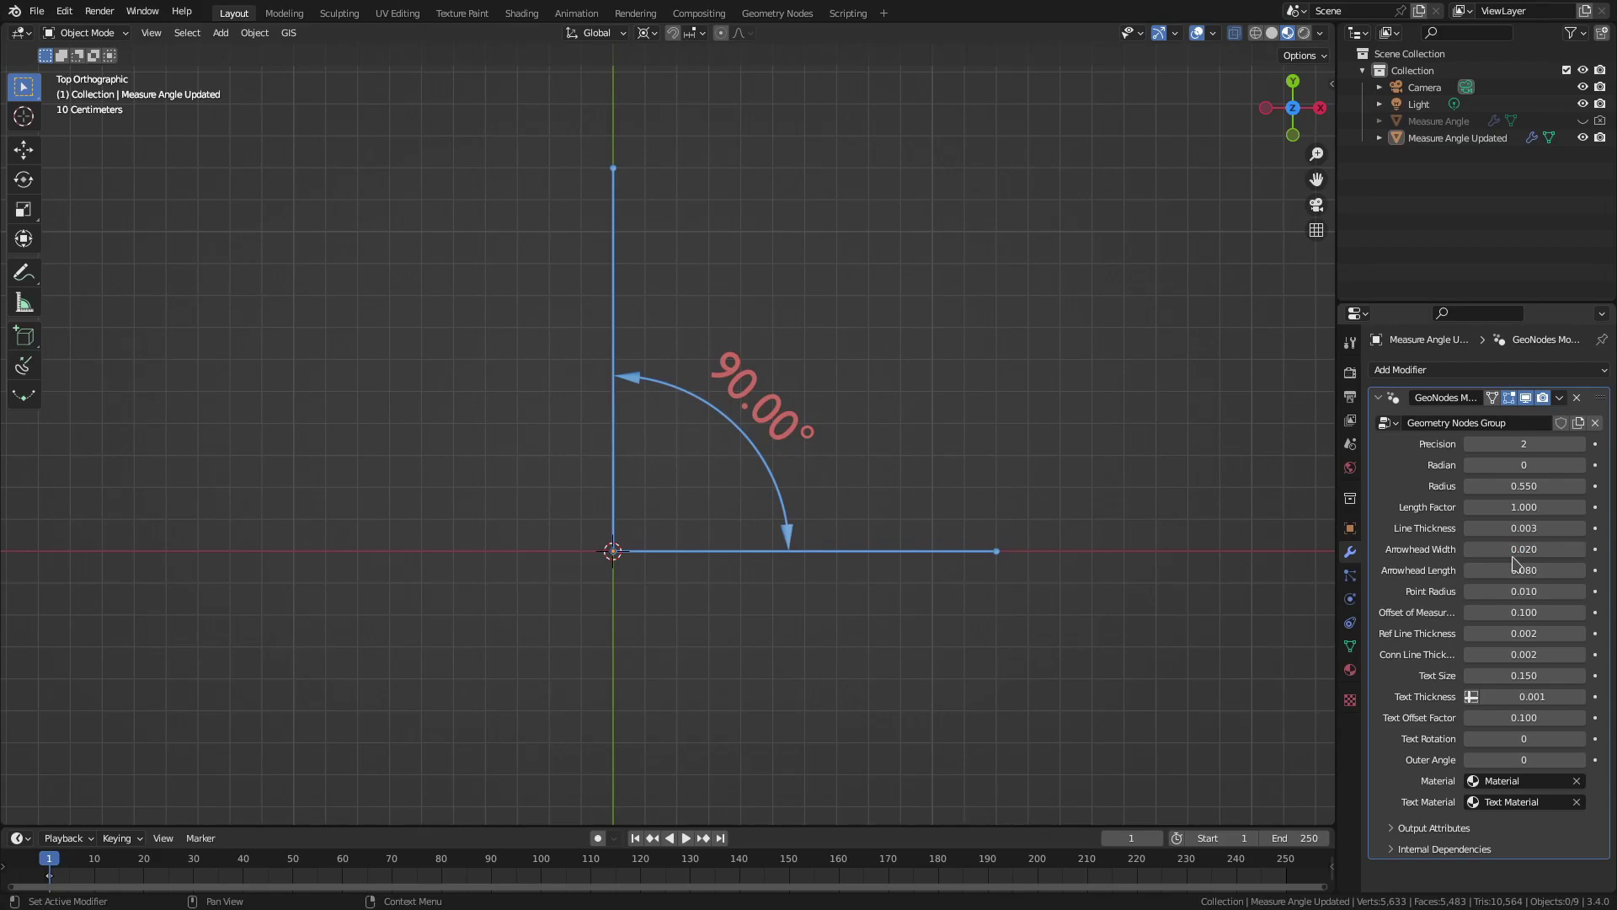
- Set the arrowheads' width to -0.030 and length to 0.100, and the Point Radius to 0.01
mouse_move(1517, 551)
mouse_down()
mouse_move(1554, 550)
mouse_move(1432, 551)
mouse_move(1558, 570)
mouse_move(1508, 569)
mouse_up()
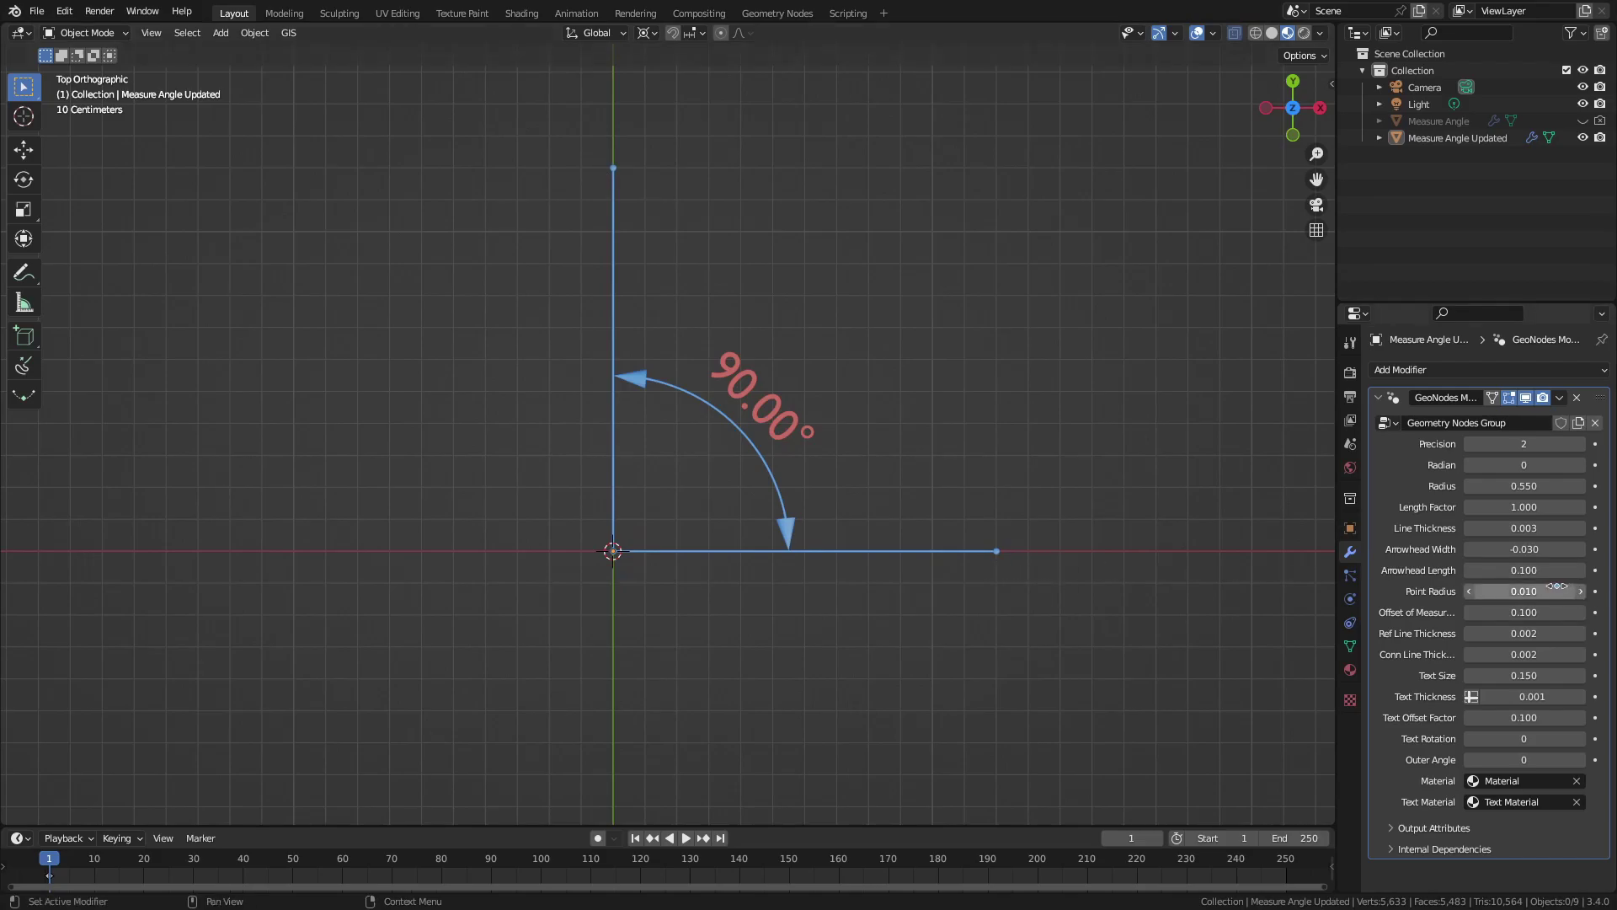
mouse_move(1524, 591)
mouse_down()
mouse_move(1550, 592)
mouse_move(1508, 592)
mouse_up()
click(1518, 591)
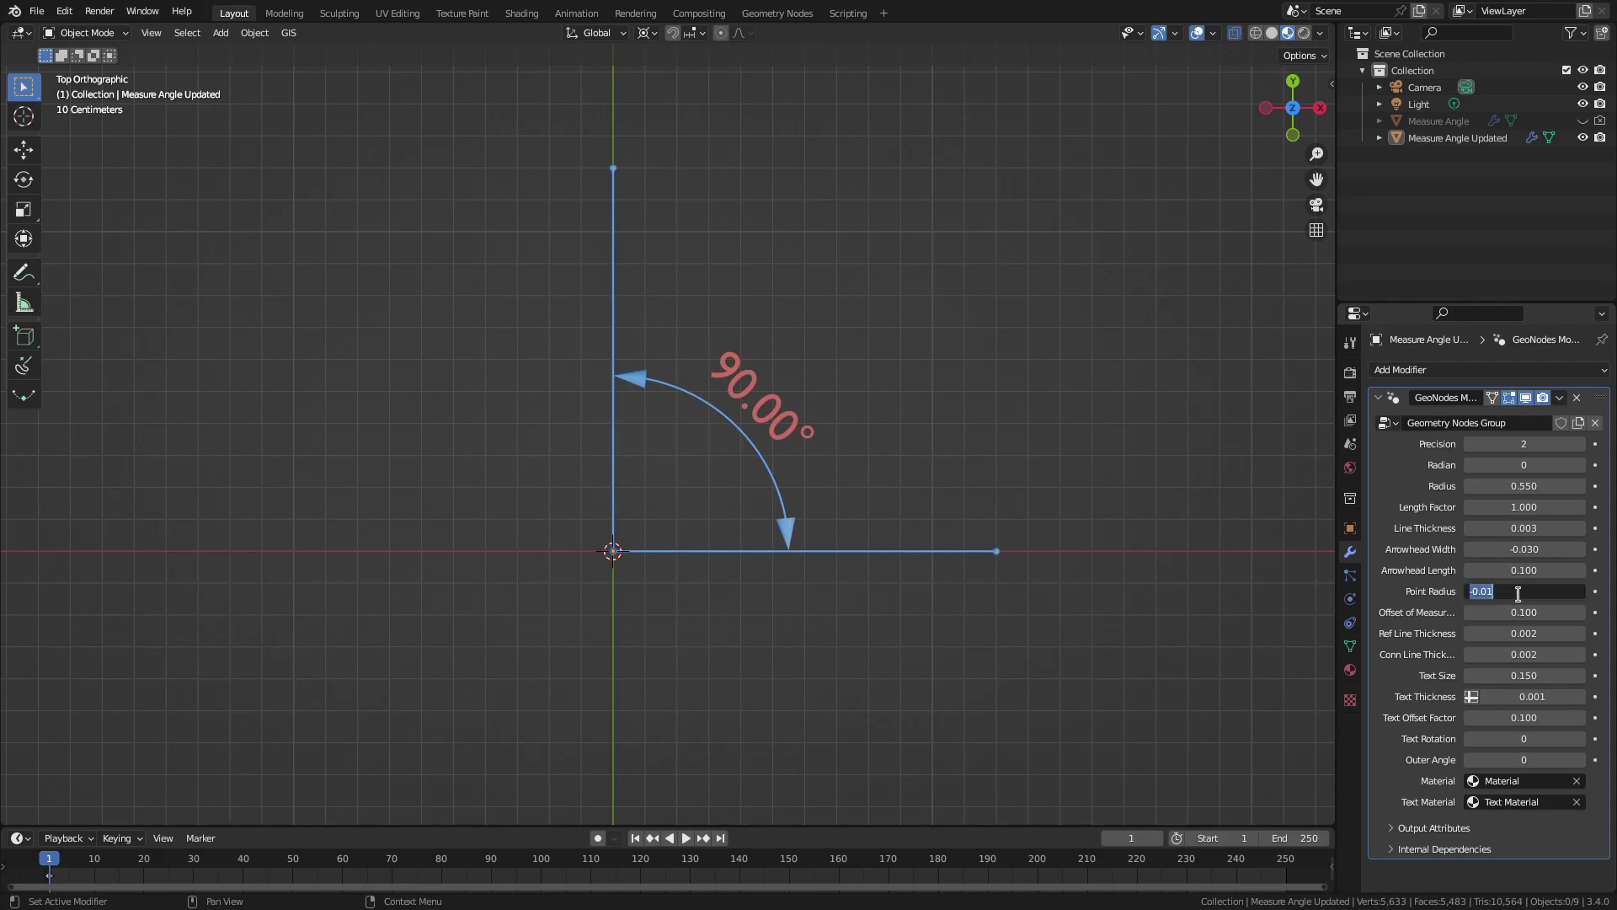
text(0.01)
key(Return)
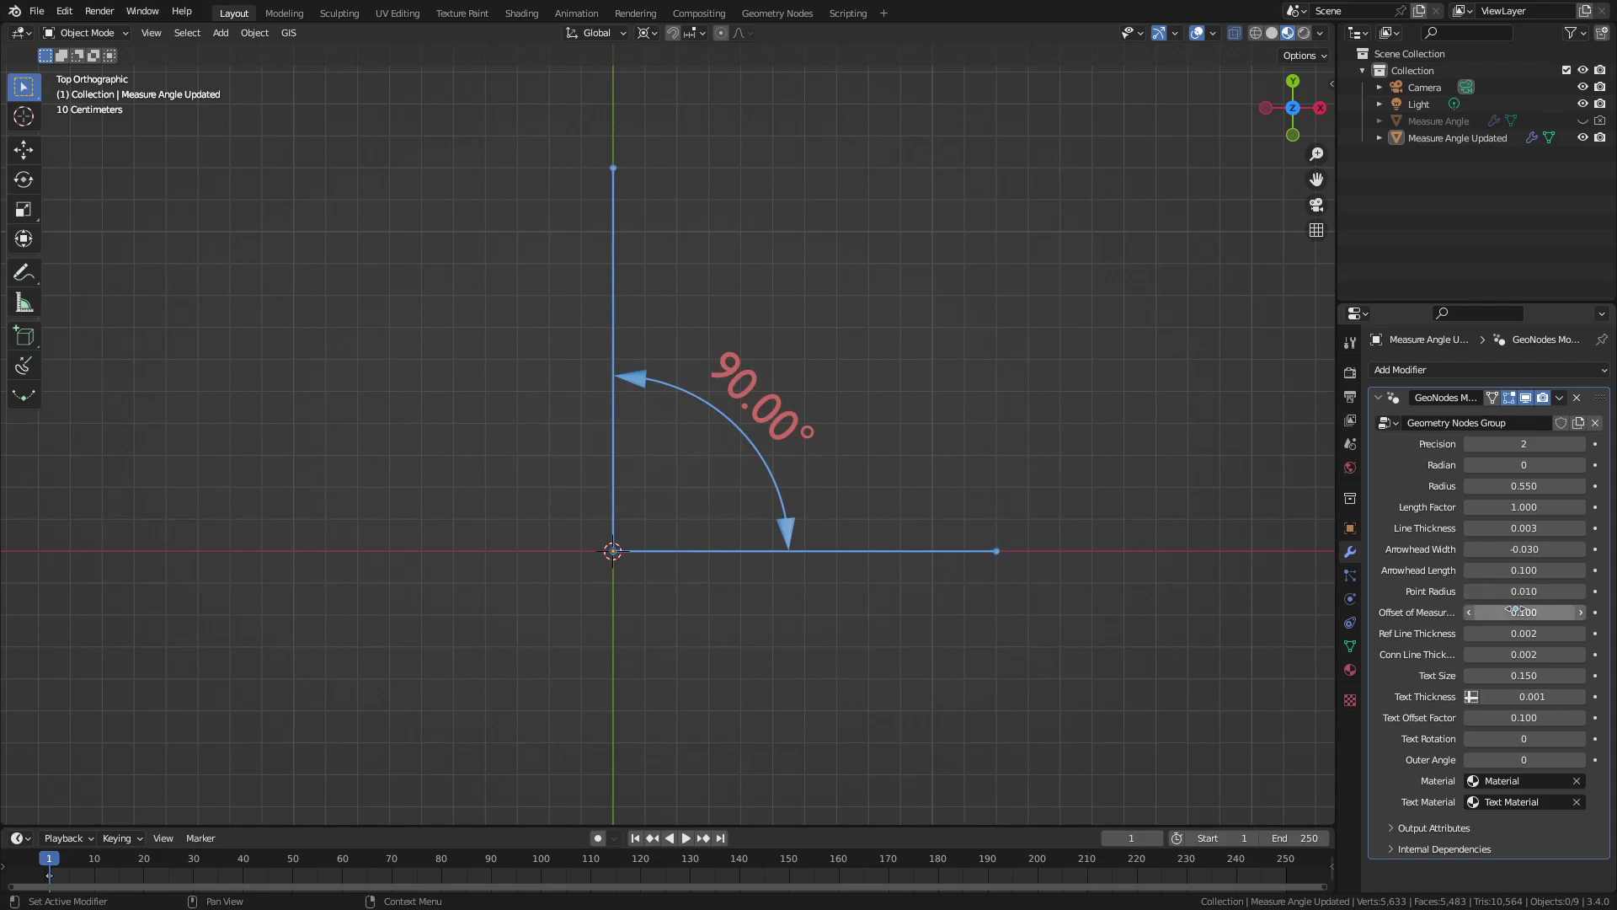
- Add an ico sphere mesh at the world origin
middle_drag(994, 598, 776, 529)
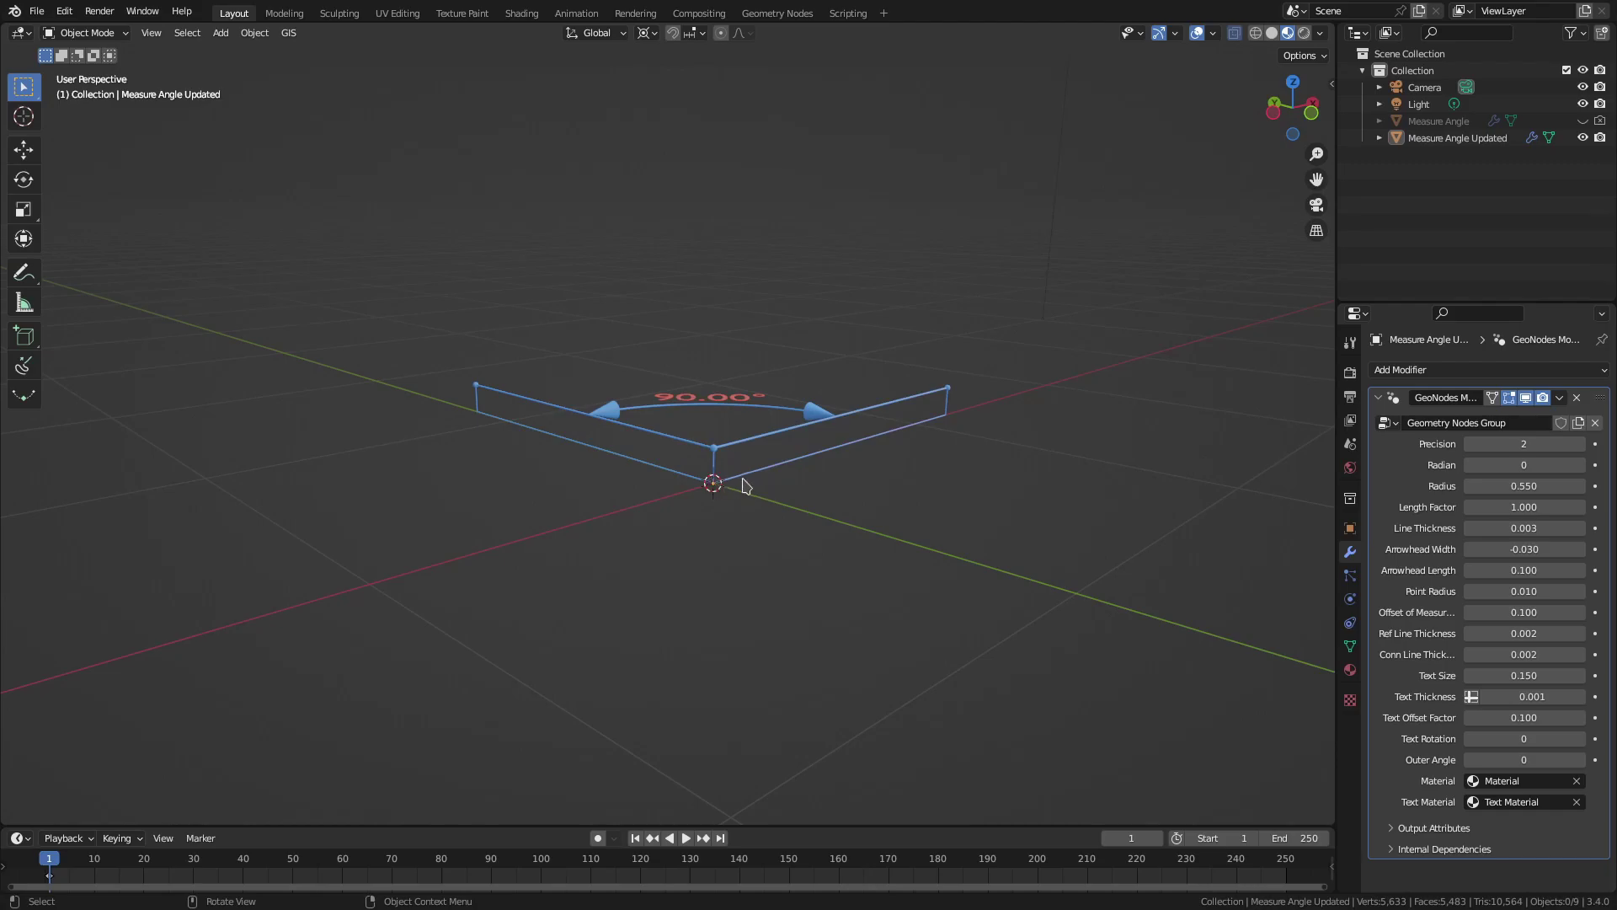
key(shift+a)
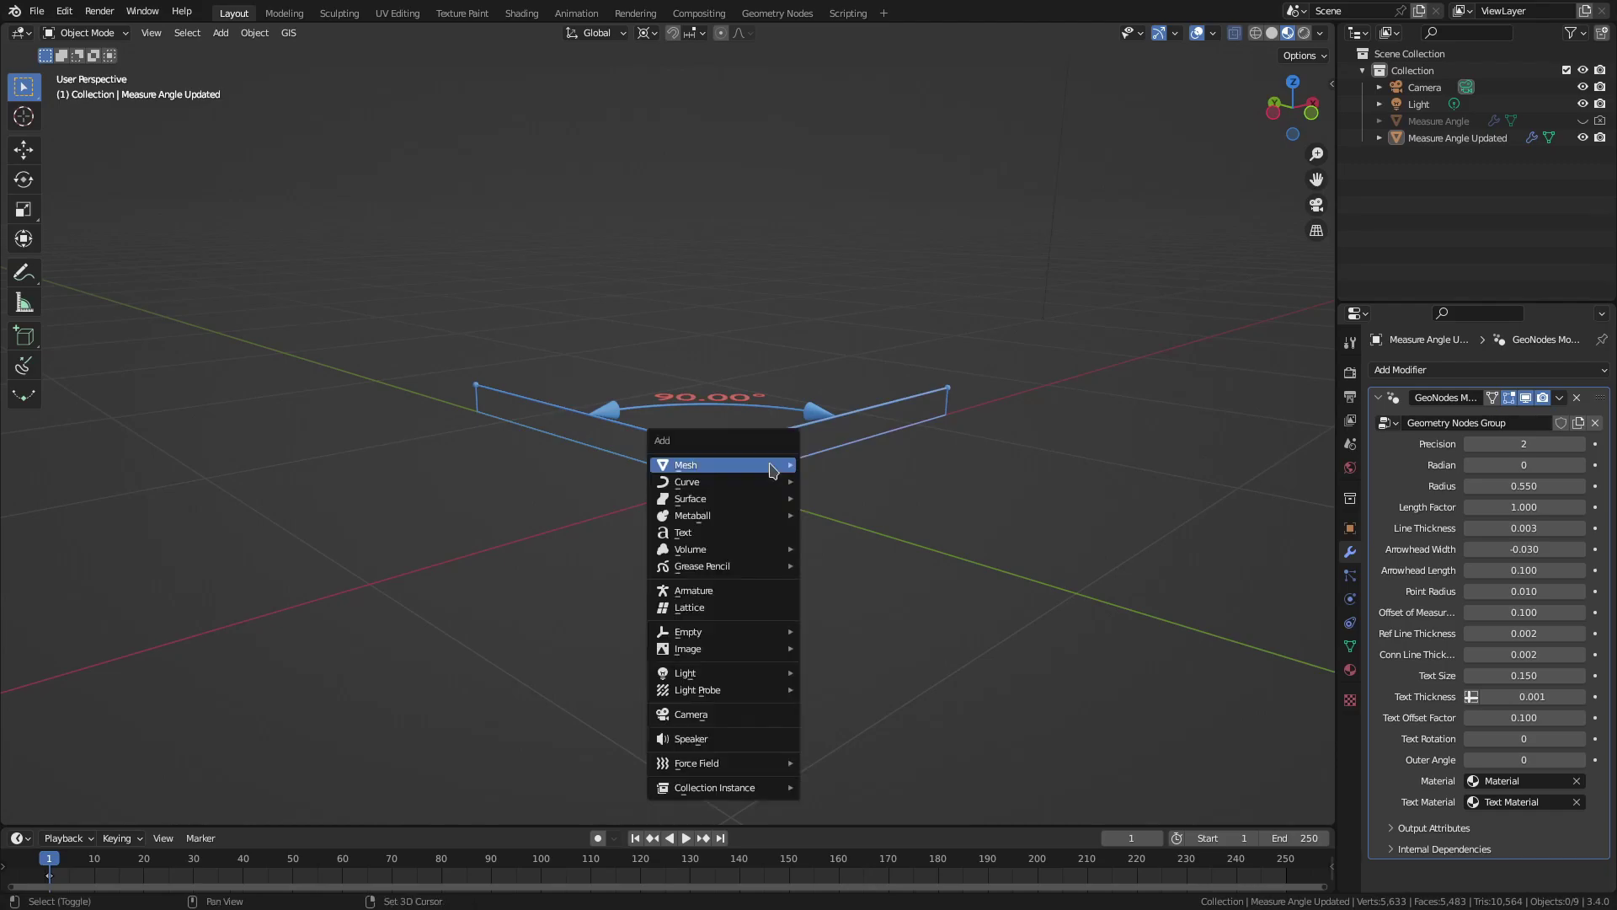
mouse_move(774, 470)
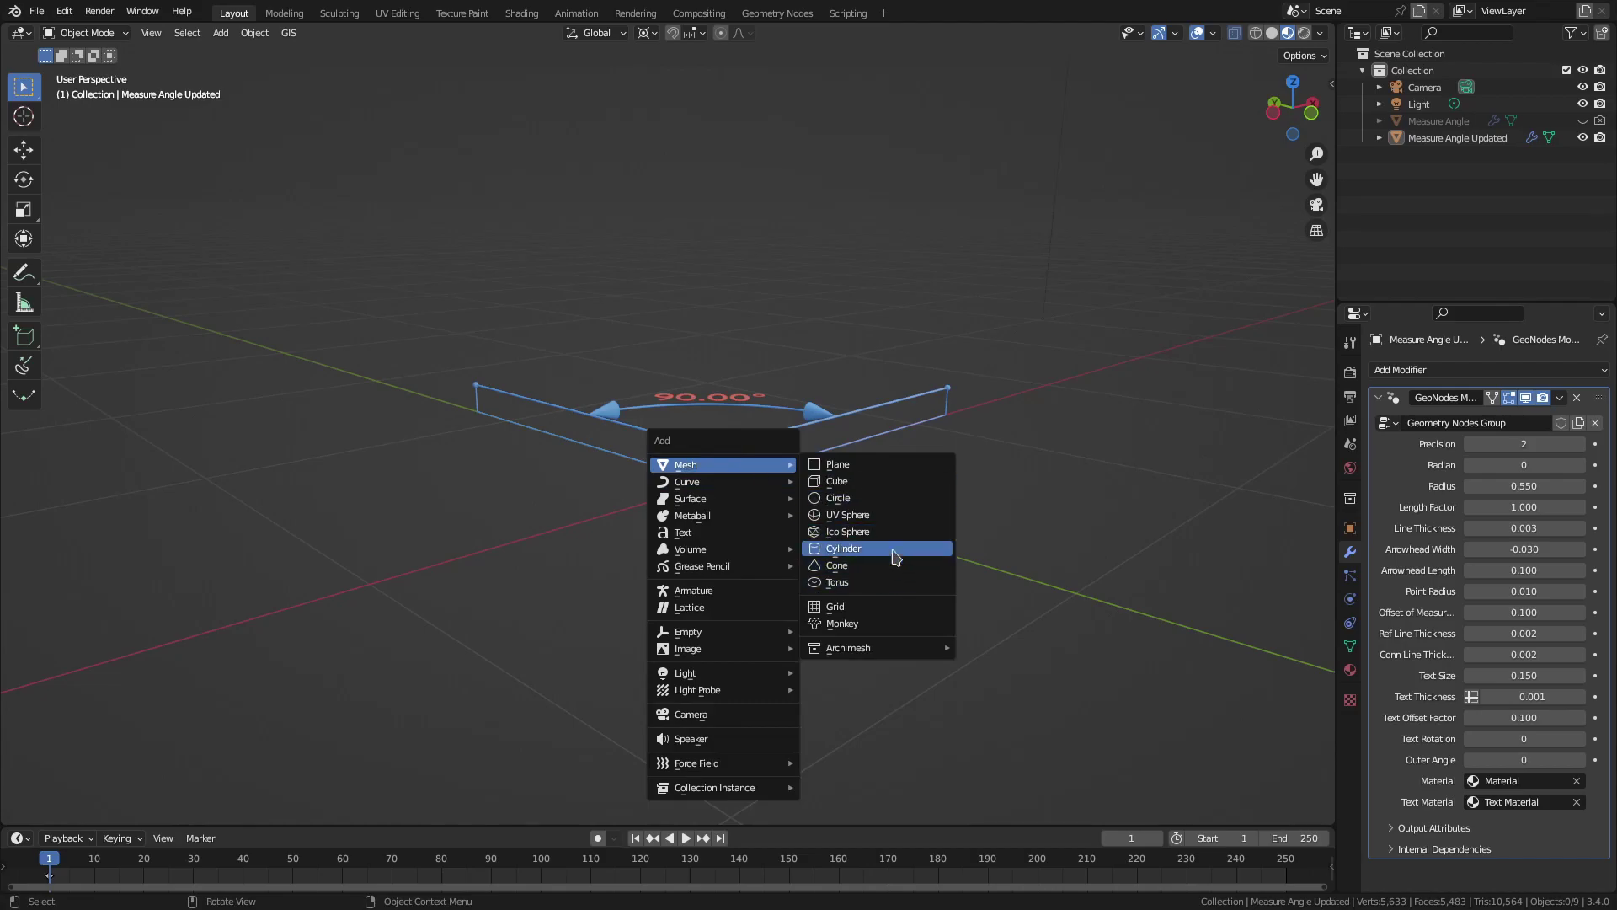
click(888, 531)
scroll(888, 528, down, 4)
middle_drag(888, 537, 867, 578)
- Enable snapping and move one vertex of the angle object onto the ico sphere in Edit Mode
click(673, 33)
click(861, 401)
key(Tab)
middle_drag(816, 547, 824, 475)
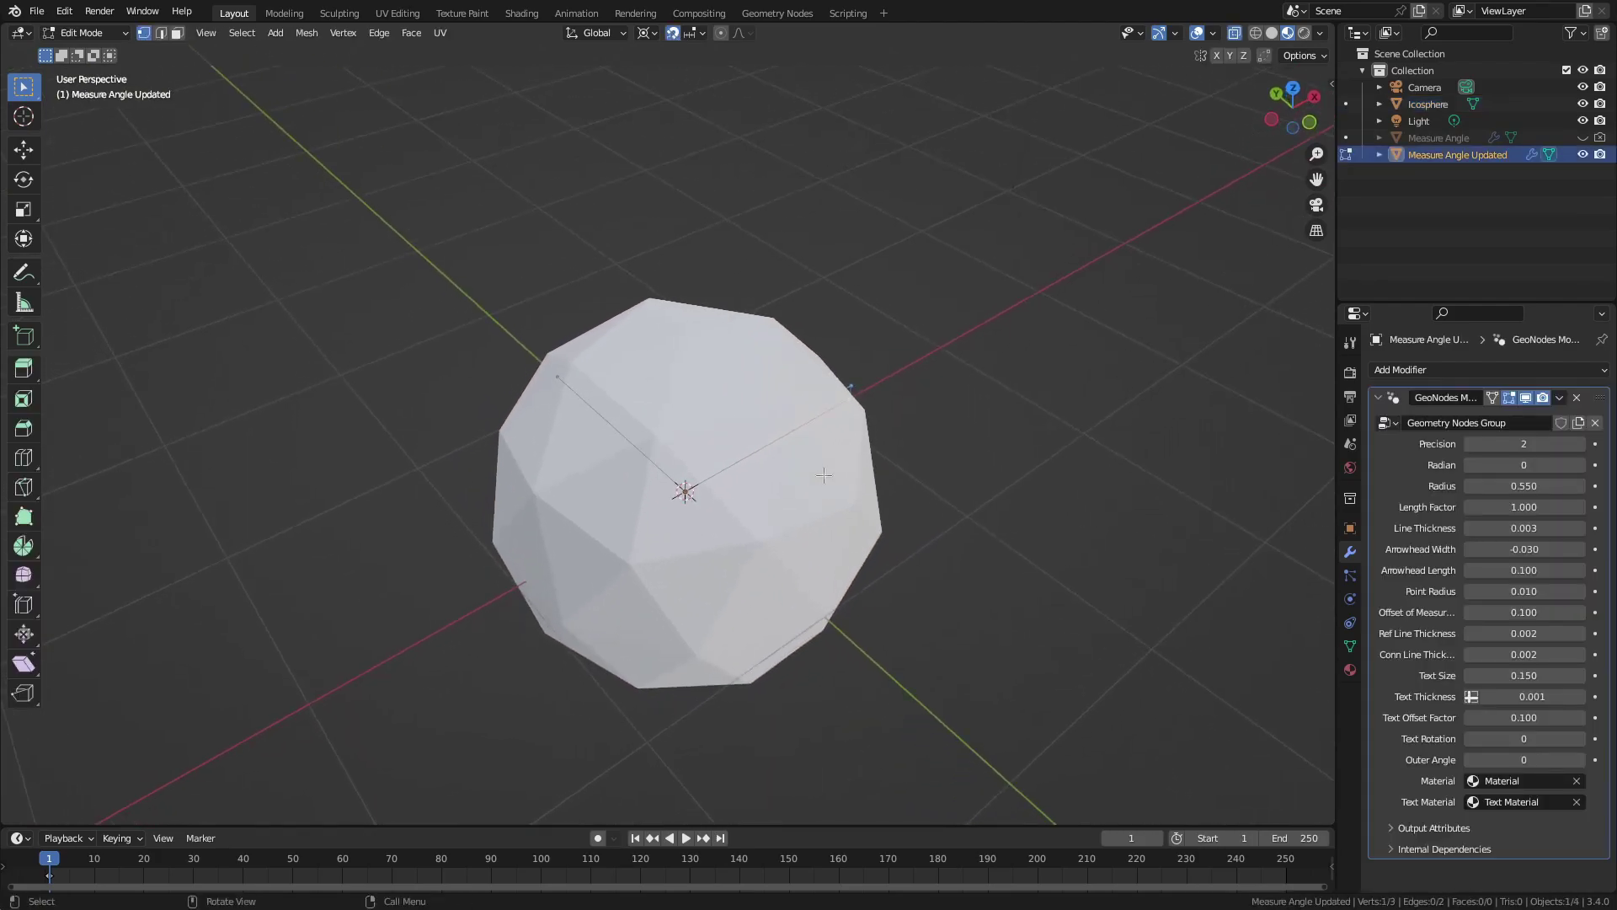
key(g)
click(850, 394)
middle_drag(853, 396, 890, 493)
- Change the snap target and move another vertex of the angle object onto a corner of the ico sphere
click(693, 33)
click(684, 101)
middle_drag(684, 135, 556, 303)
click(552, 317)
key(g)
click(563, 483)
- Inspect the snapped angle around the ico sphere in solid shading, and return to material preview
click(1272, 32)
mouse_move(887, 379)
middle_down()
mouse_move(946, 286)
mouse_move(1017, 259)
middle_up()
mouse_move(733, 348)
middle_down()
mouse_move(661, 403)
mouse_move(711, 472)
mouse_move(822, 380)
mouse_move(823, 351)
mouse_move(877, 419)
middle_up()
click(1288, 33)
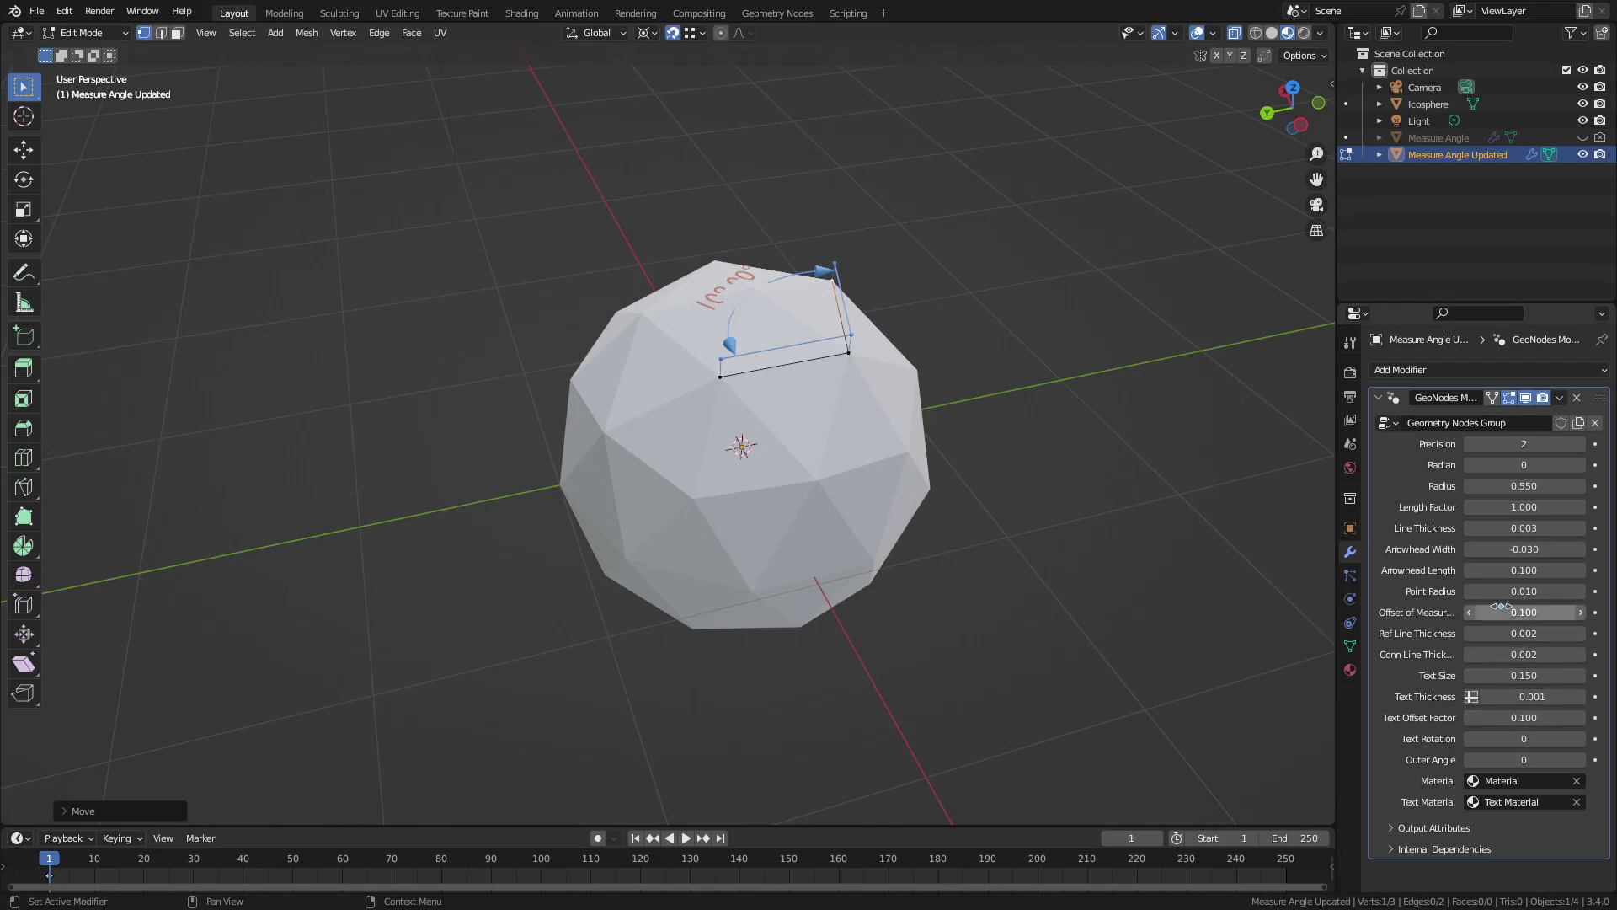
- Set the measurement's offset from the ico sphere to 0.400
drag(1497, 613, 1587, 612)
middle_drag(944, 539, 1043, 447)
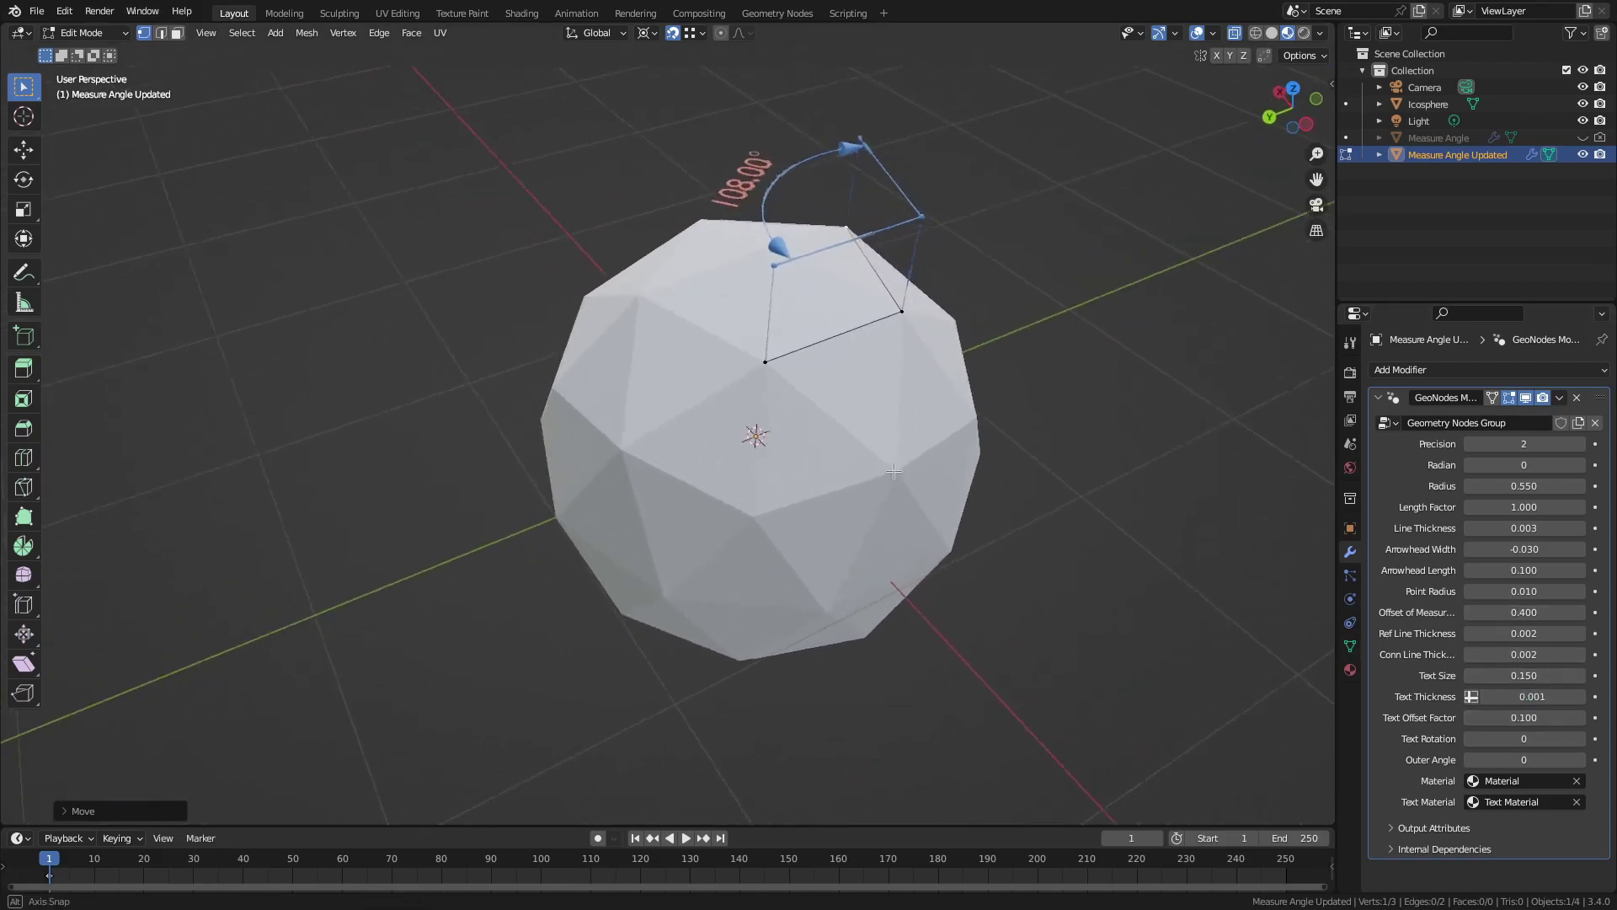
scroll(776, 364, up, 3)
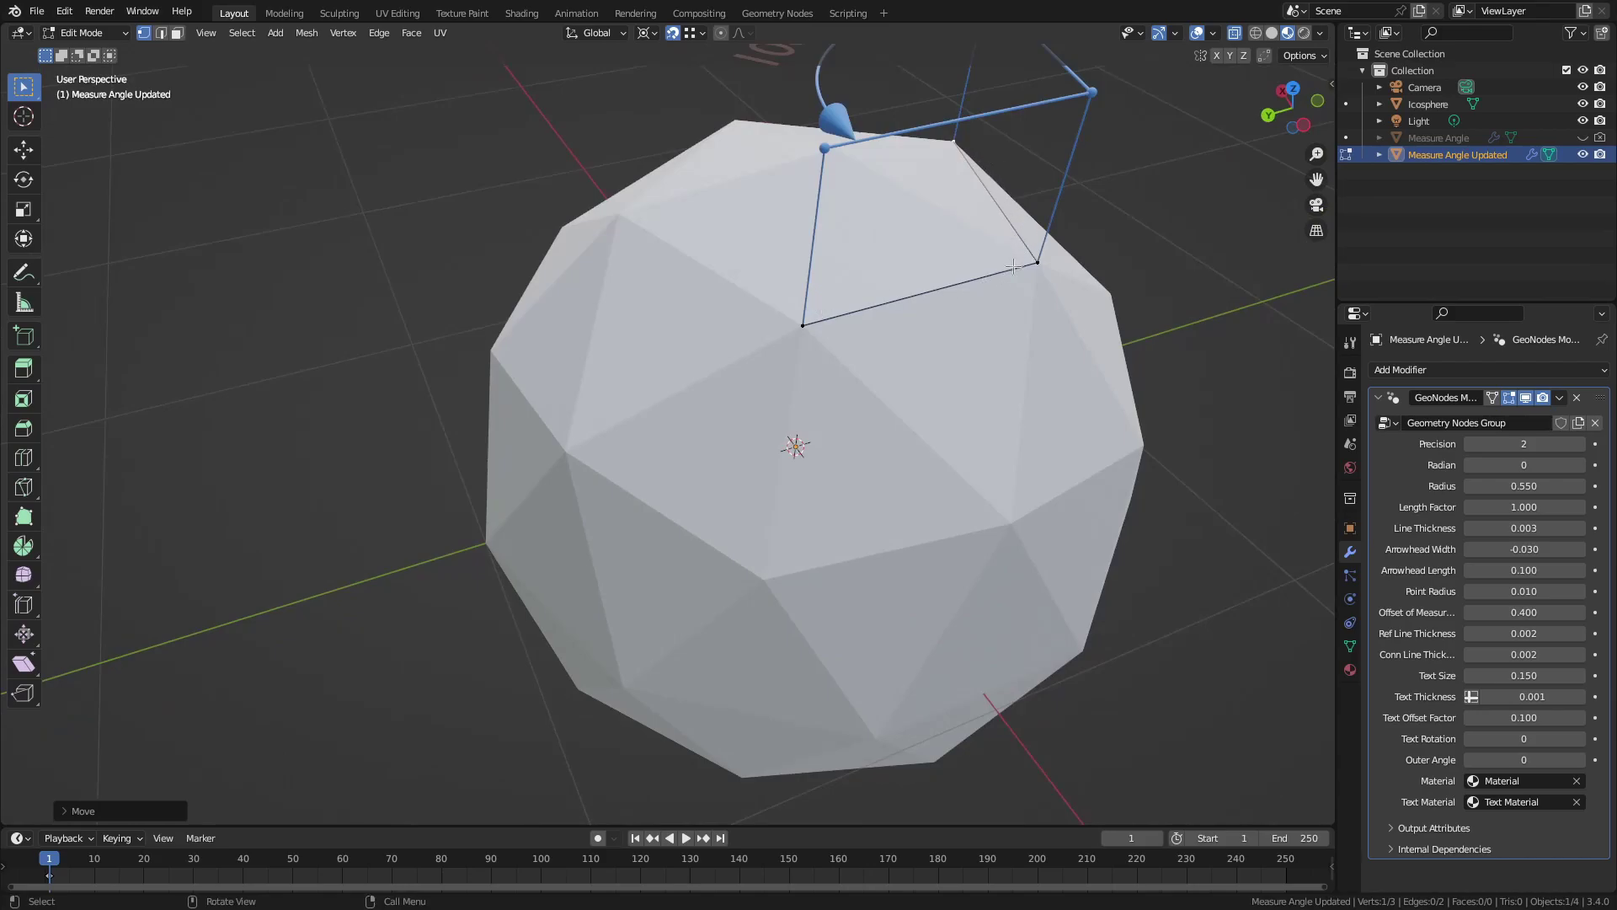
scroll(1014, 267, down, 1)
- Try a much thicker reference line and reset the Ref Line Thickness to 0.001
drag(1505, 638, 1453, 639)
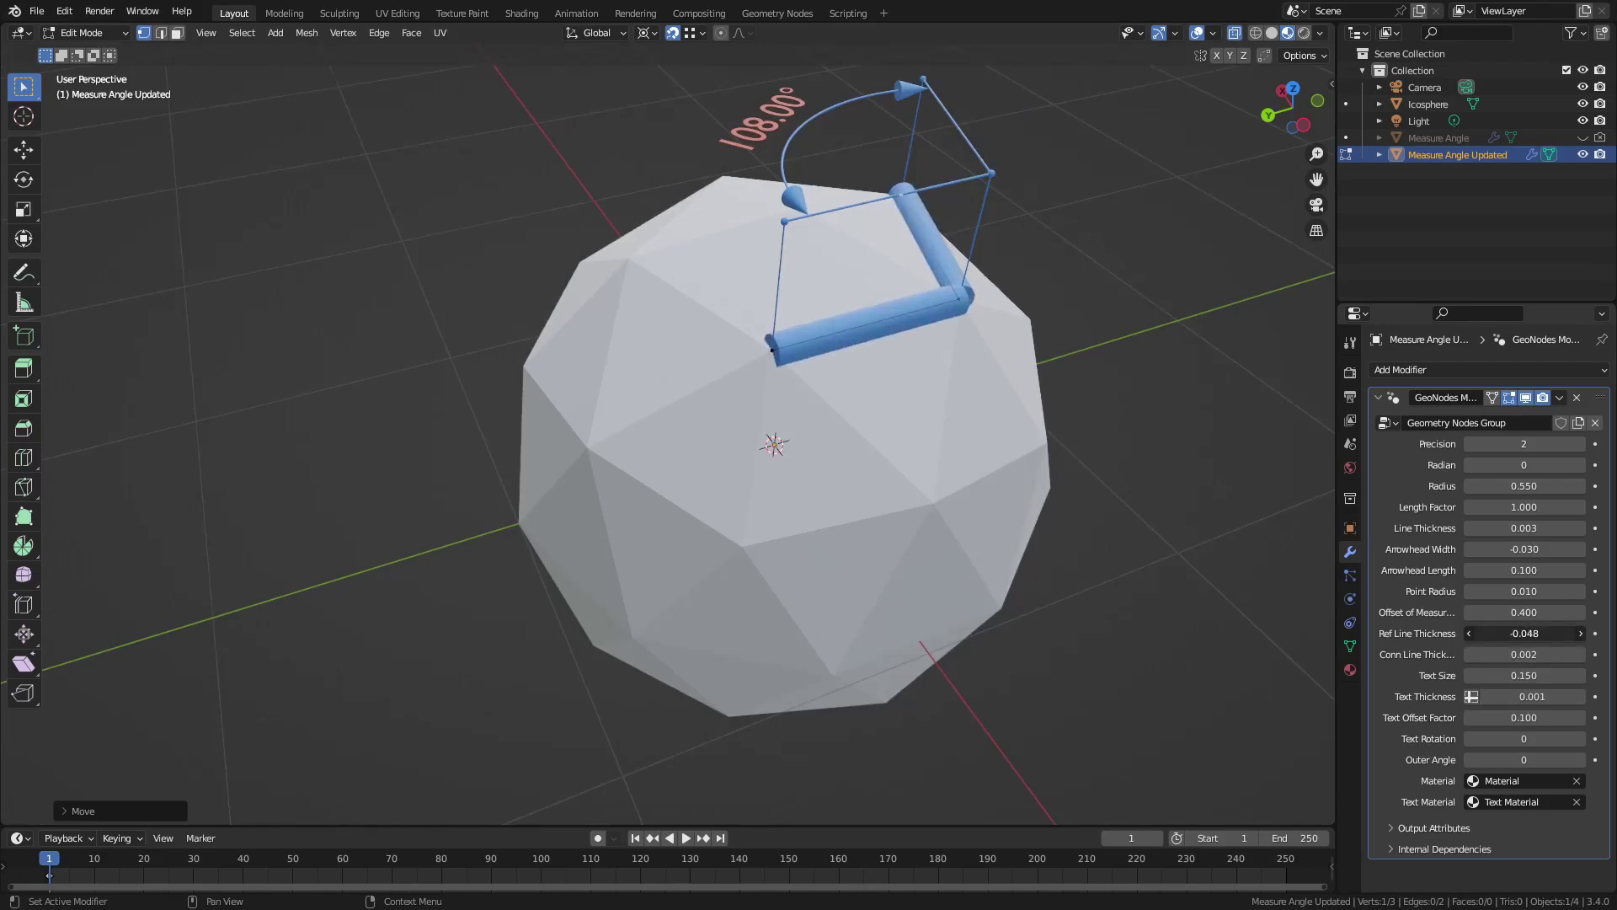
click(1505, 633)
key(BackSpace)
text(.001)
key(Return)
- Set the Ref Line Thickness to 0 and check the angle in Object Mode
click(1505, 634)
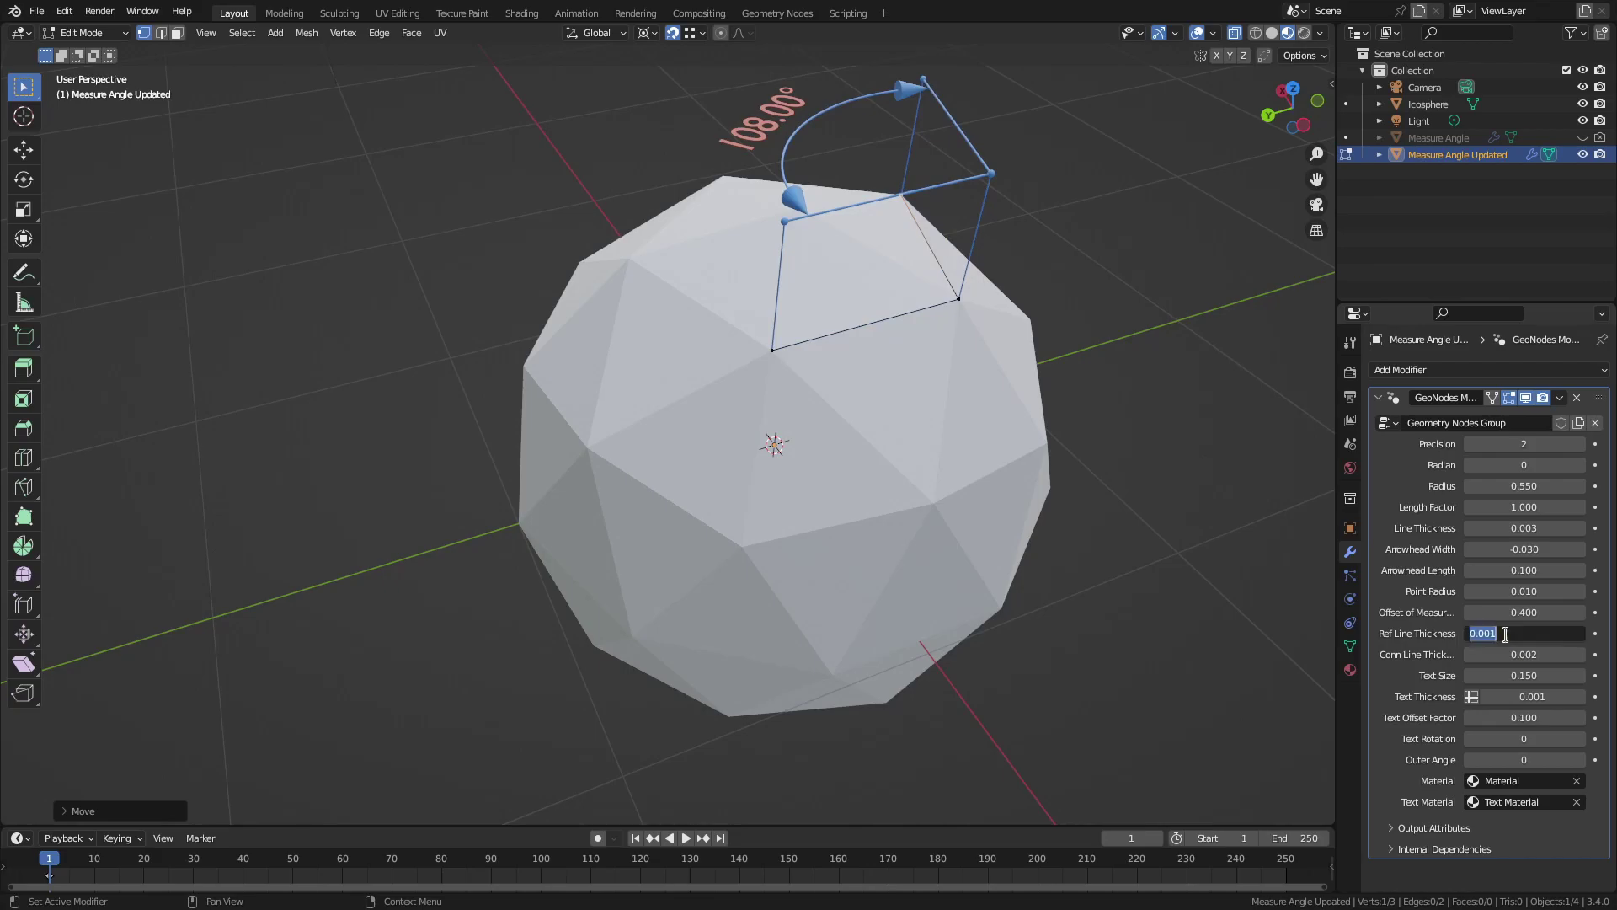
text(0)
key(Return)
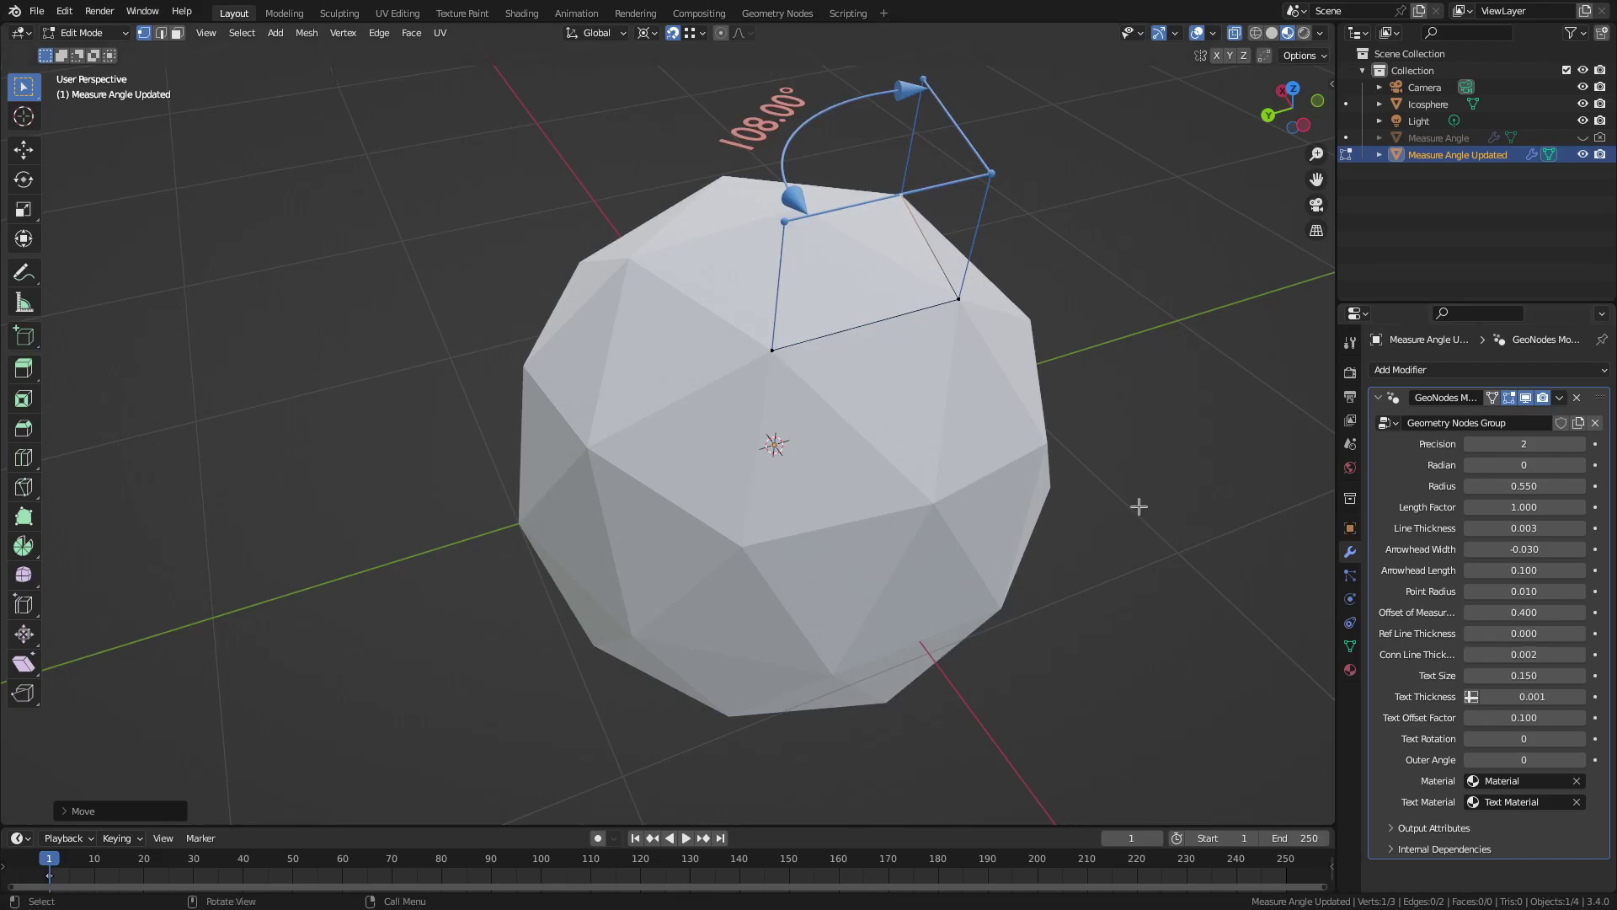
key(Tab)
key(Tab)
- Restore the Ref Line Thickness to 0.001 and check the reference lines in Object Mode
click(1530, 634)
text(.001)
key(Return)
key(Tab)
key(Tab)
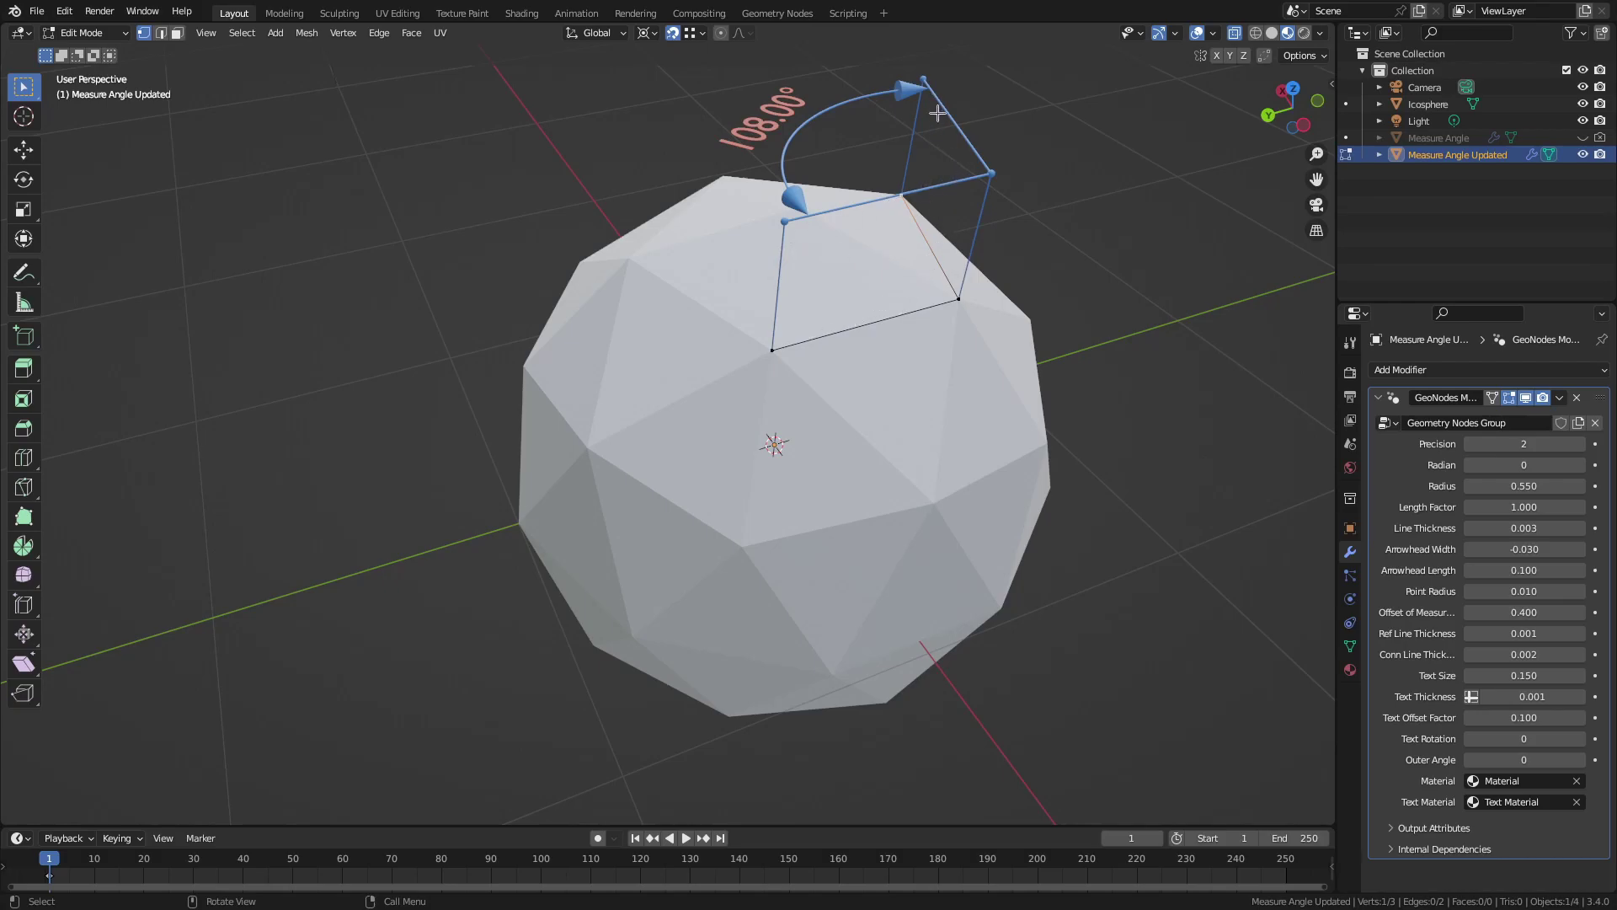
- Set the connection line thickness to 0.001
mouse_move(1524, 655)
mouse_down()
mouse_move(1572, 654)
mouse_move(1516, 654)
mouse_up()
click(1516, 654)
text(0.001)
key(Return)
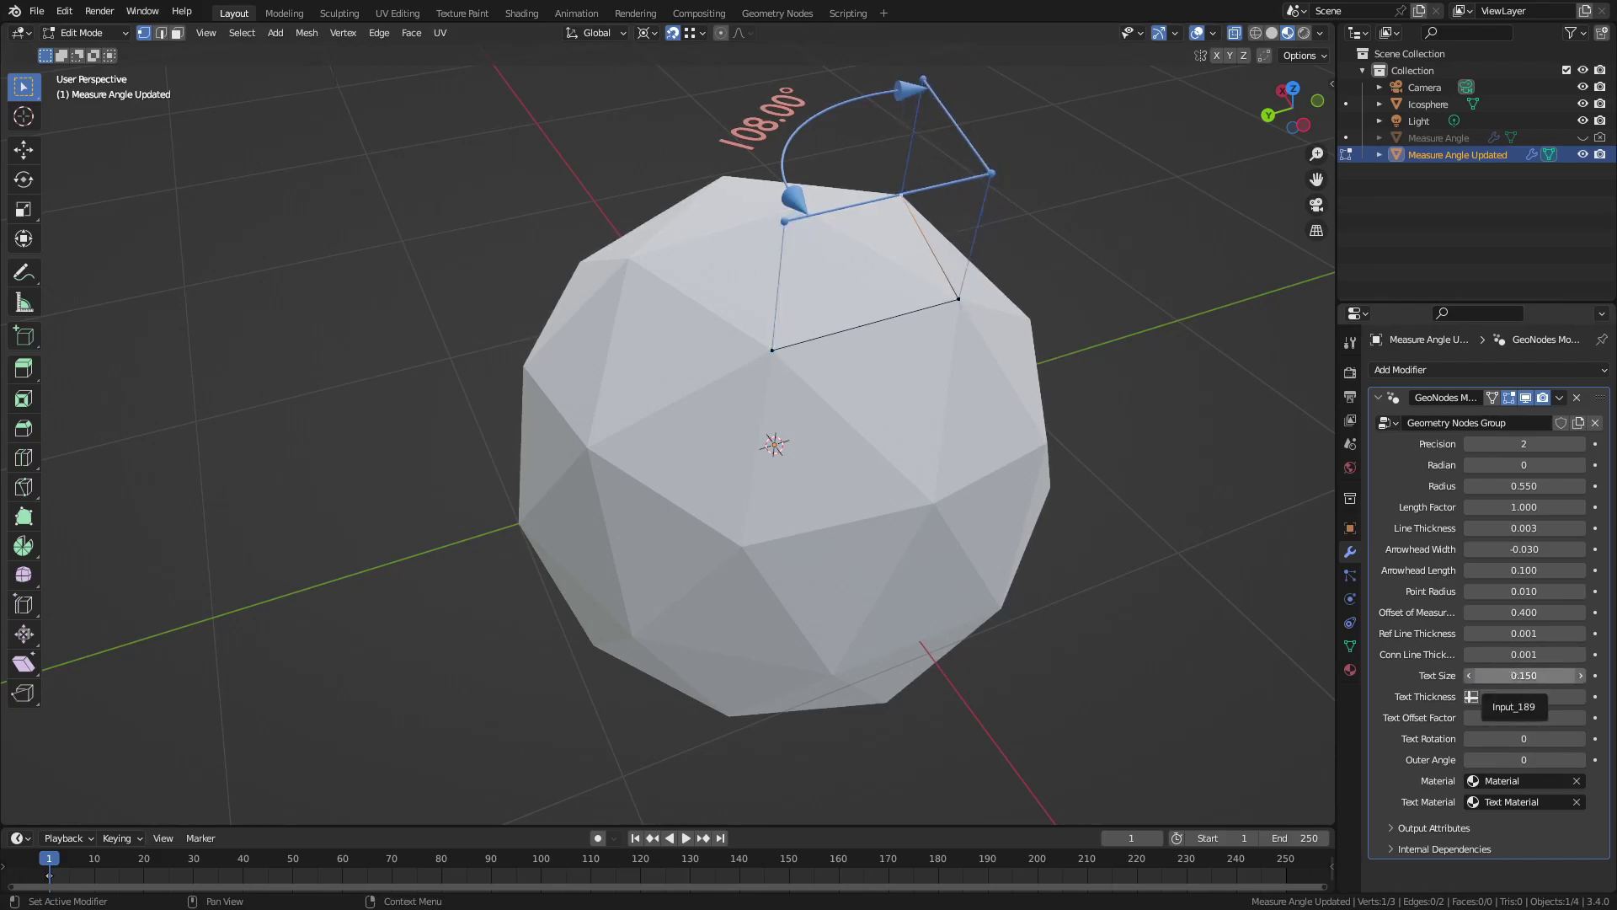
- Set the angle label's Text Size to 0.180 and Text Thickness to 0.011
drag(1508, 675, 1533, 696)
middle_drag(1066, 502, 1054, 543)
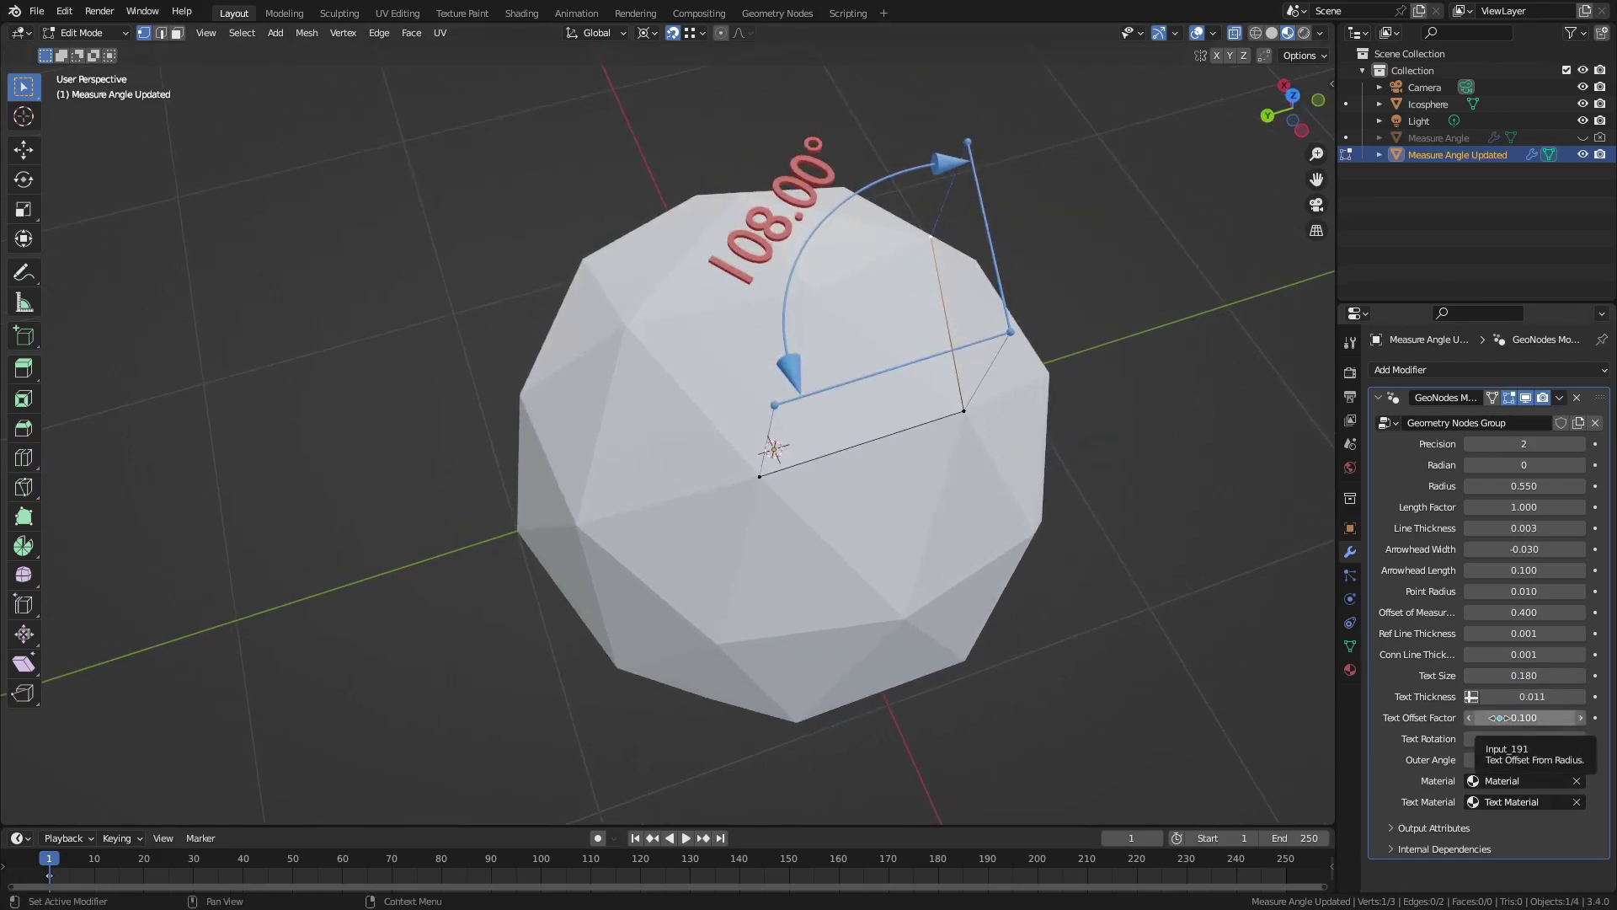
- Try other Text Offset Factor and Text Rotation values, and set the rotation back to 0
mouse_move(1500, 717)
mouse_down()
mouse_move(1529, 717)
mouse_move(1504, 741)
mouse_up()
click(1504, 741)
text(0)
key(Return)
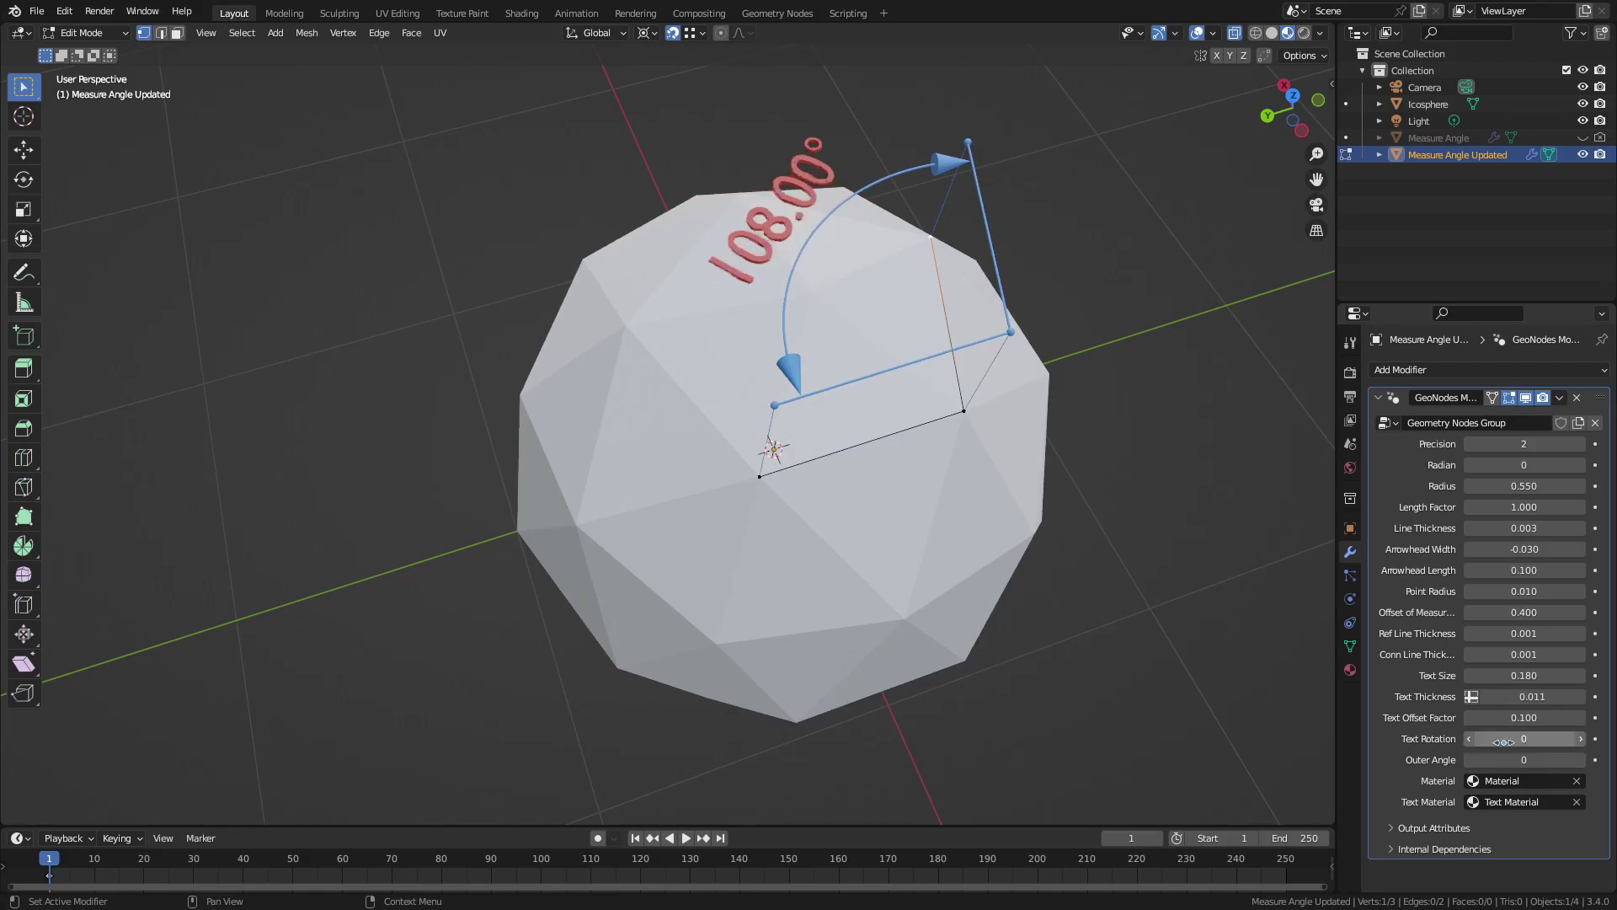
- Set Outer Angle to 1 to measure the reflex side, and reduce the arc Radius to 0.370
scroll(1135, 733, down, 2)
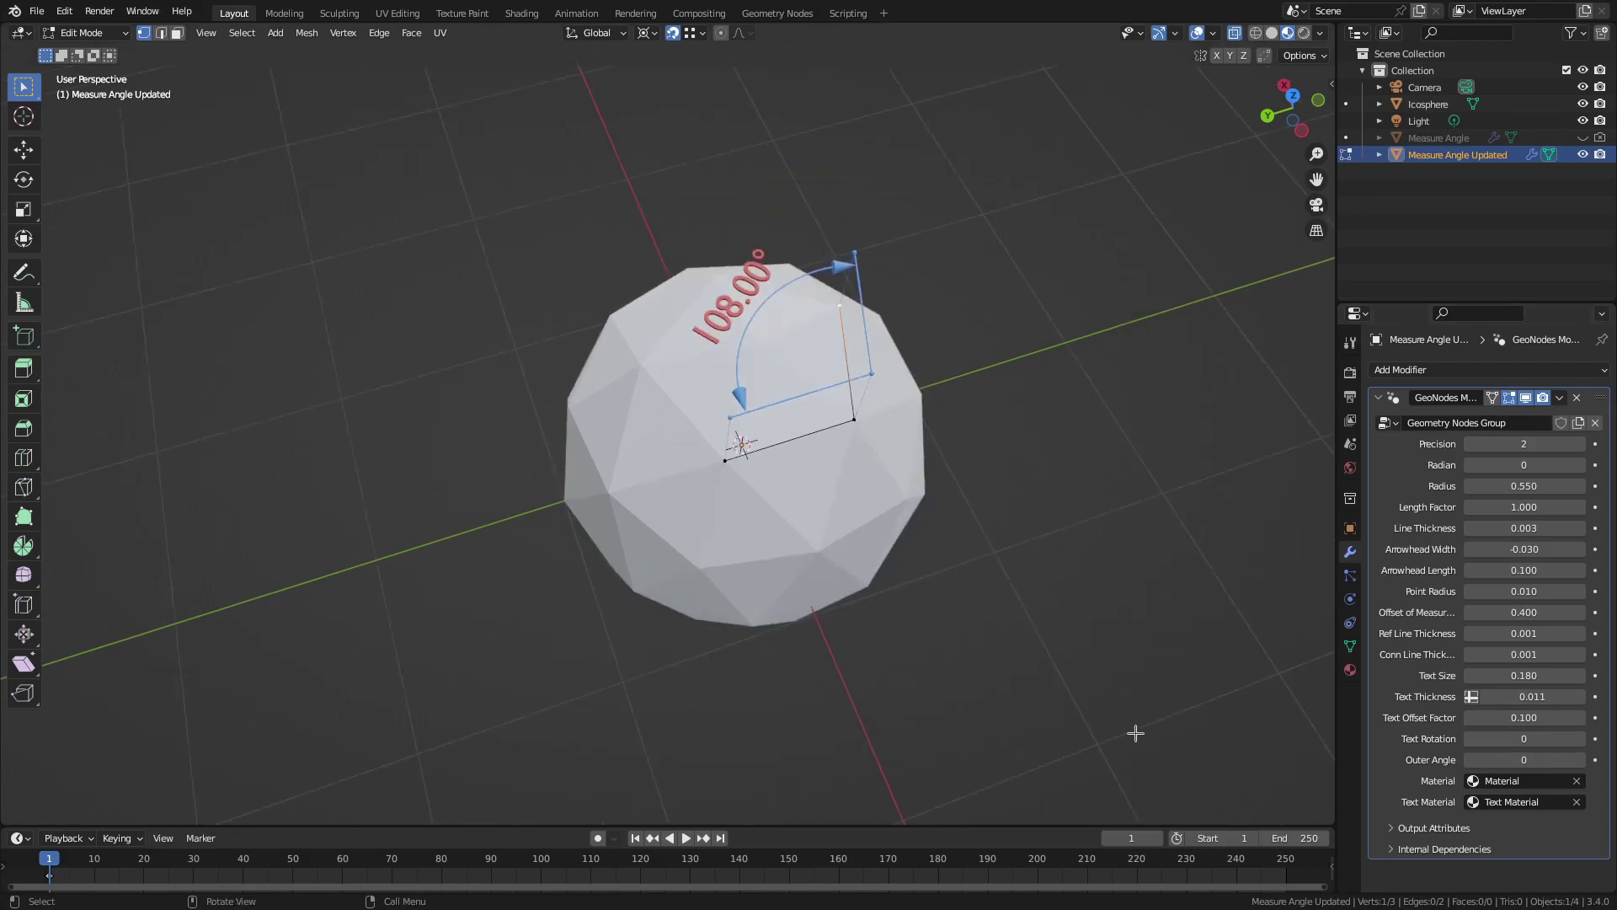
click(1582, 761)
middle_drag(758, 396, 794, 409)
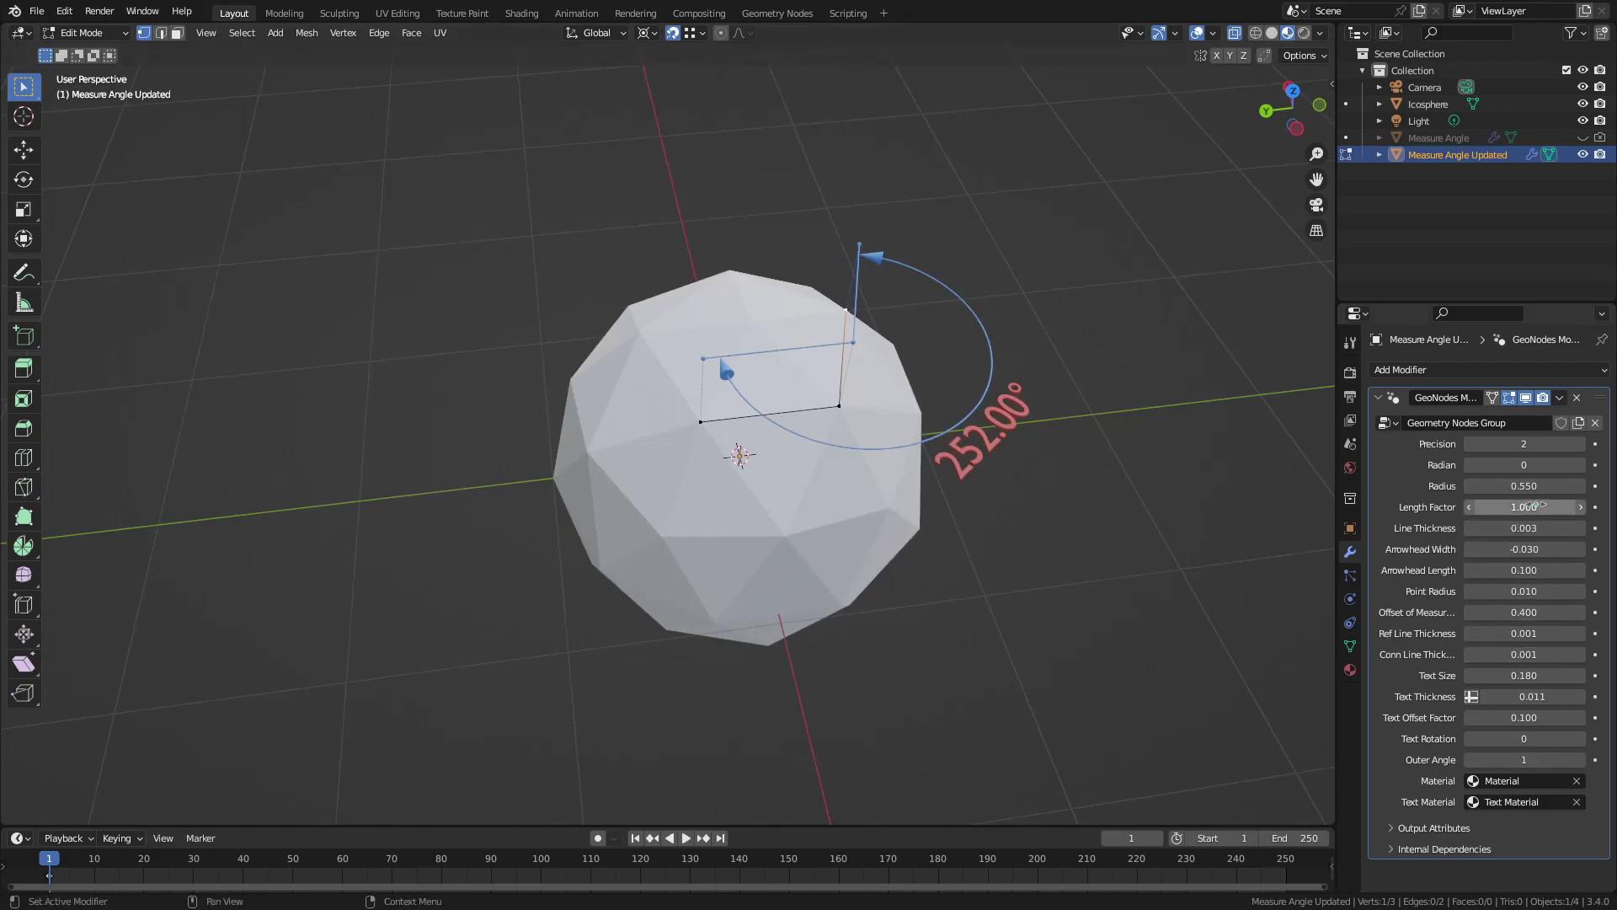
drag(1525, 486, 1483, 486)
scroll(880, 442, up, 2)
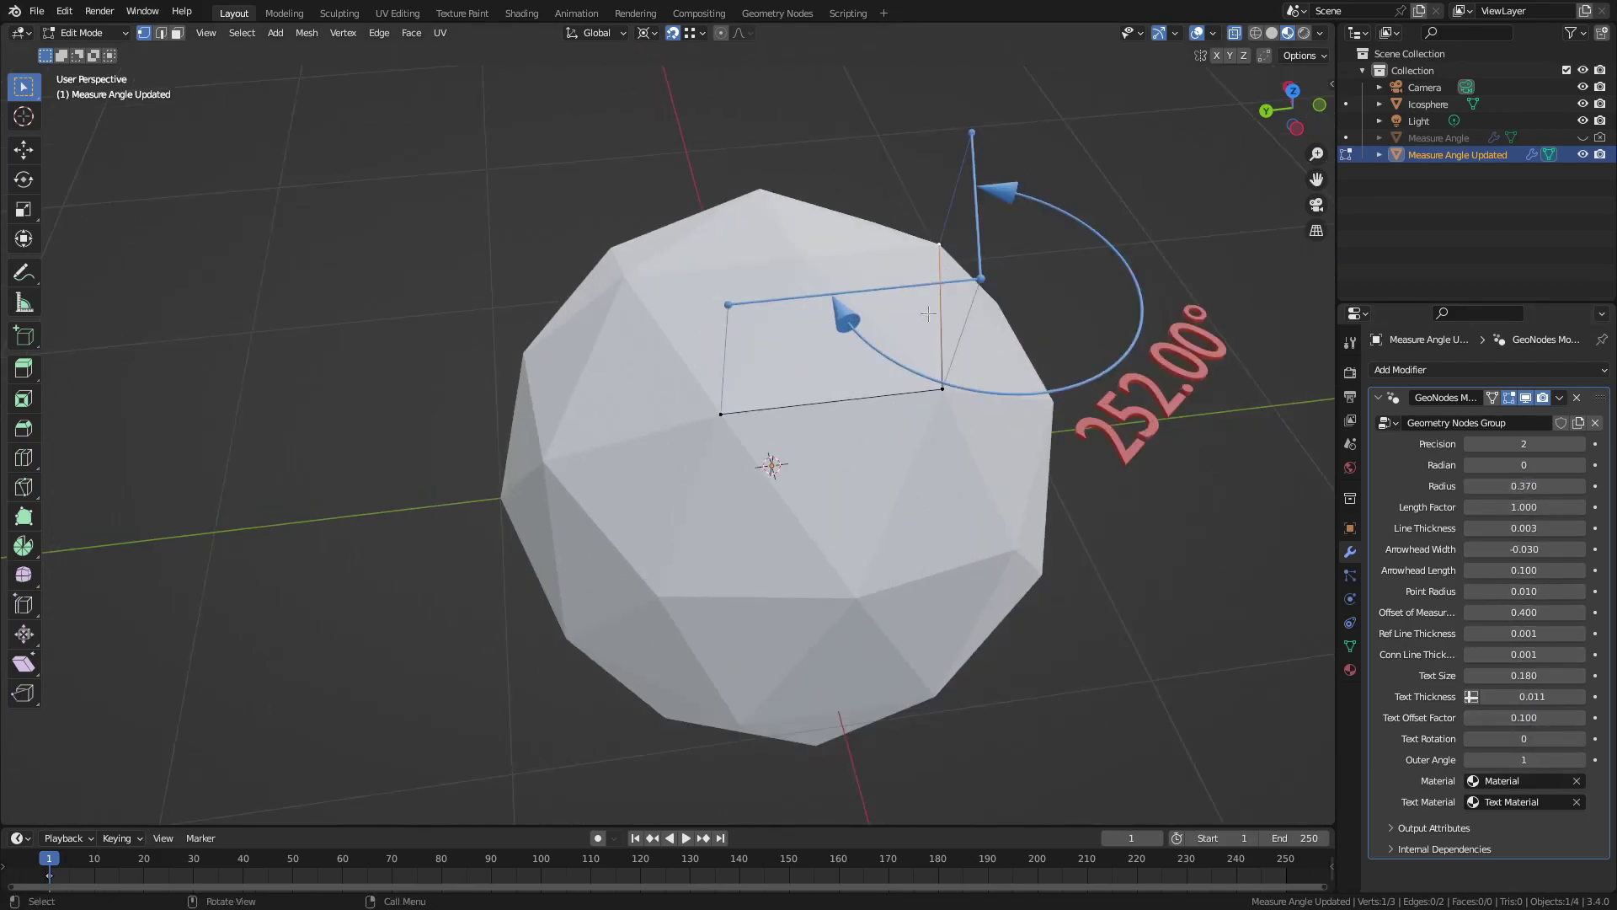